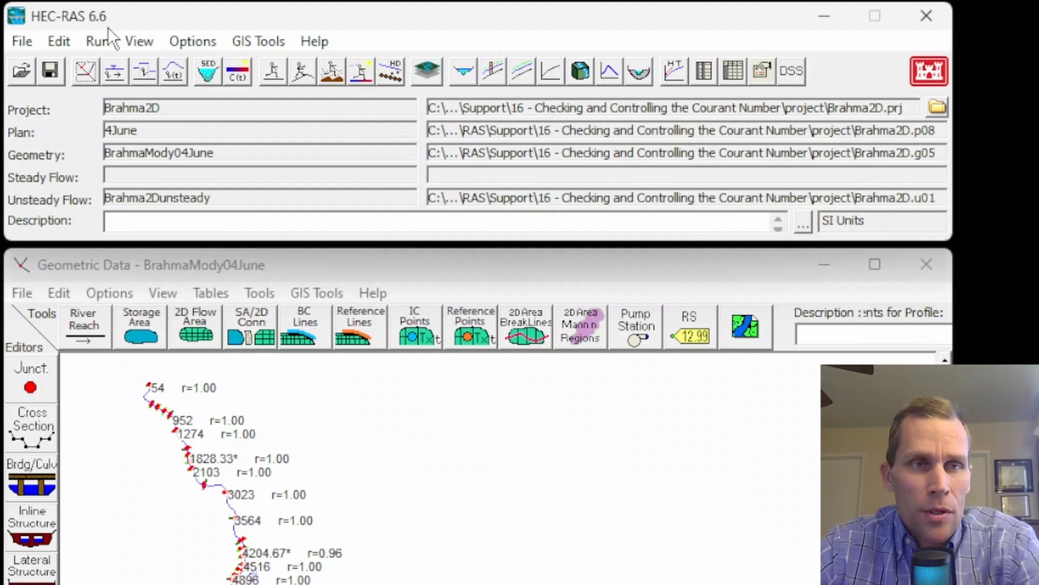
- Open Unsteady Flow Analysis, set the simulation ending date to 01JAN1990, and save the plan
click(96, 43)
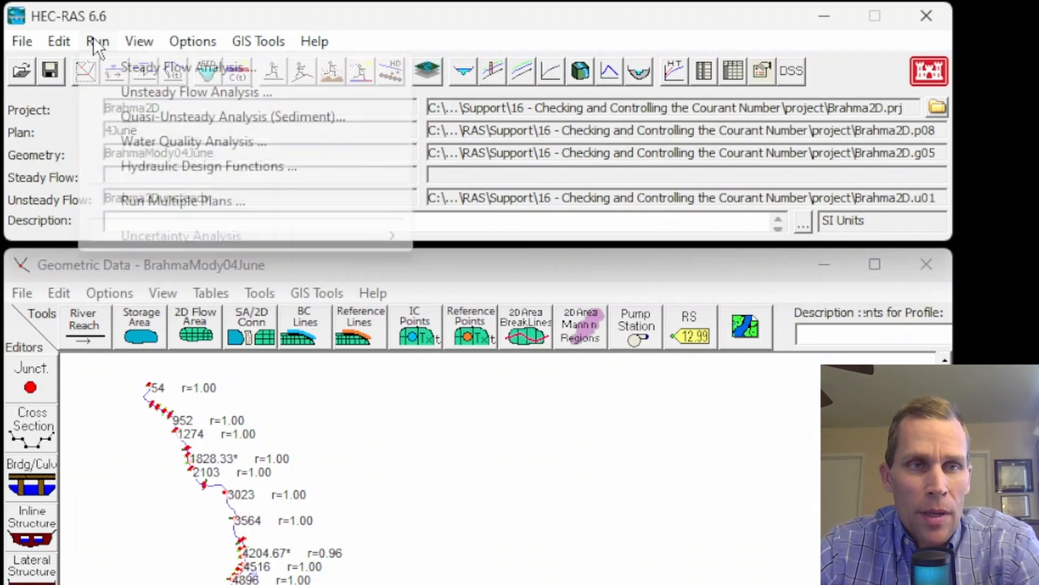
click(142, 93)
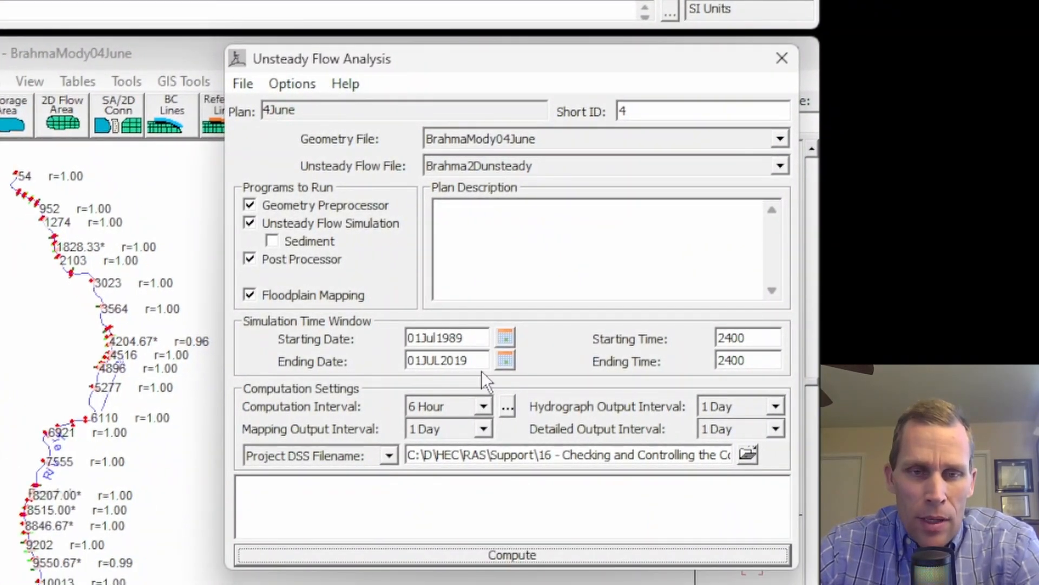
drag(480, 363, 394, 364)
drag(471, 336, 378, 331)
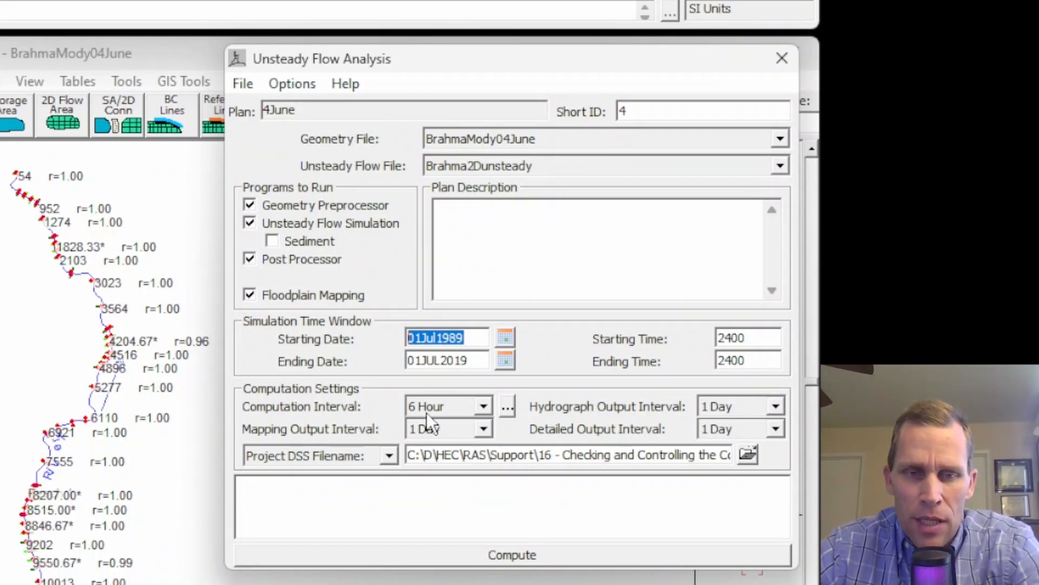
click(483, 407)
click(484, 407)
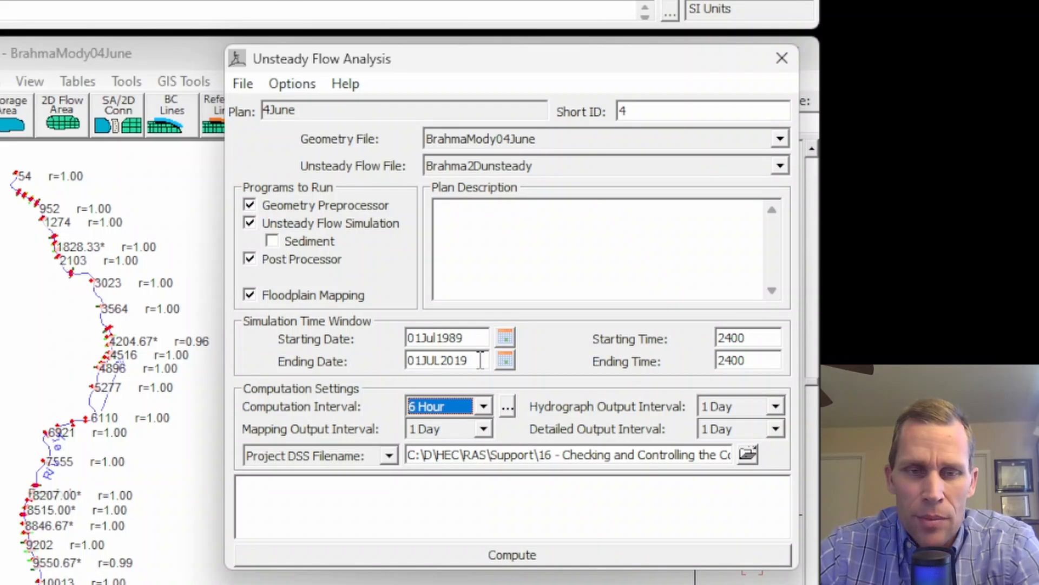
drag(477, 360, 381, 360)
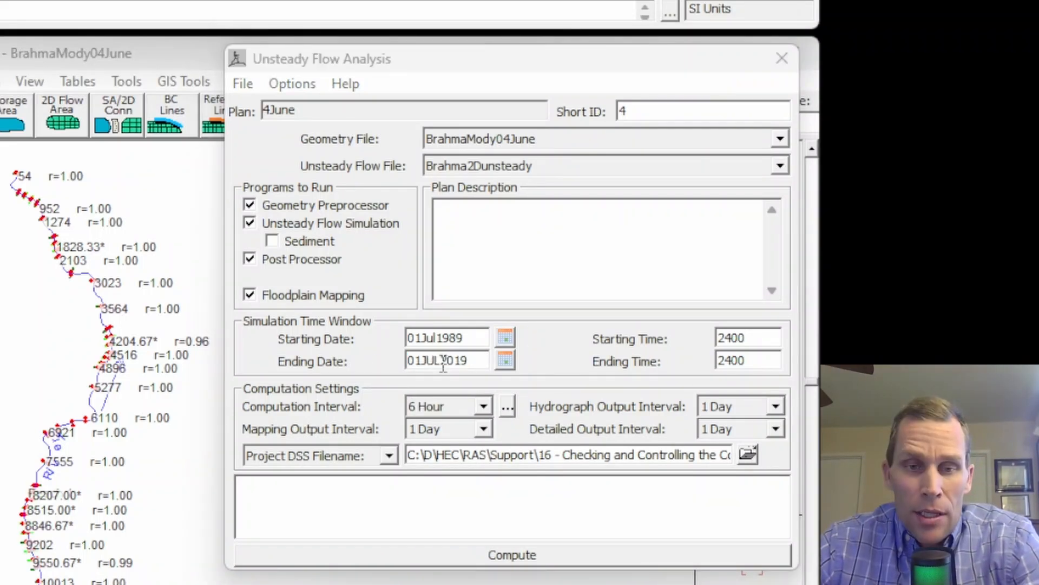
drag(474, 364, 384, 355)
text(01JAN1990)
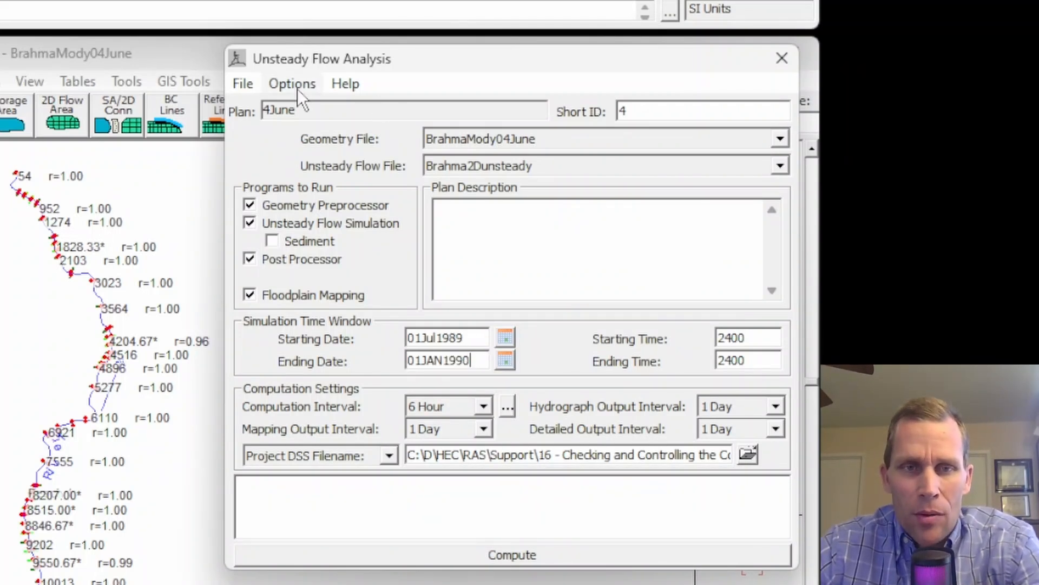
click(244, 87)
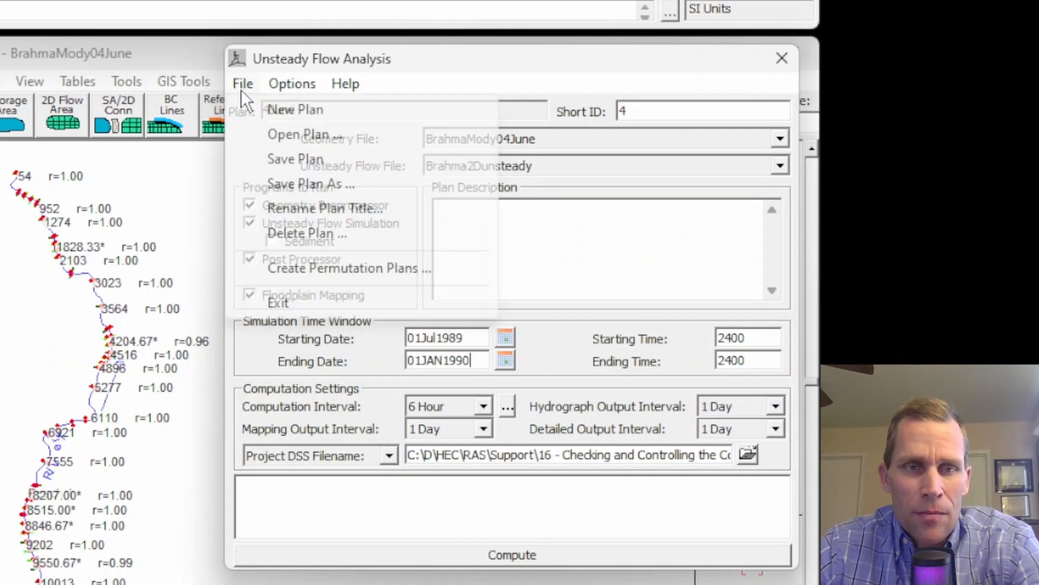
click(279, 159)
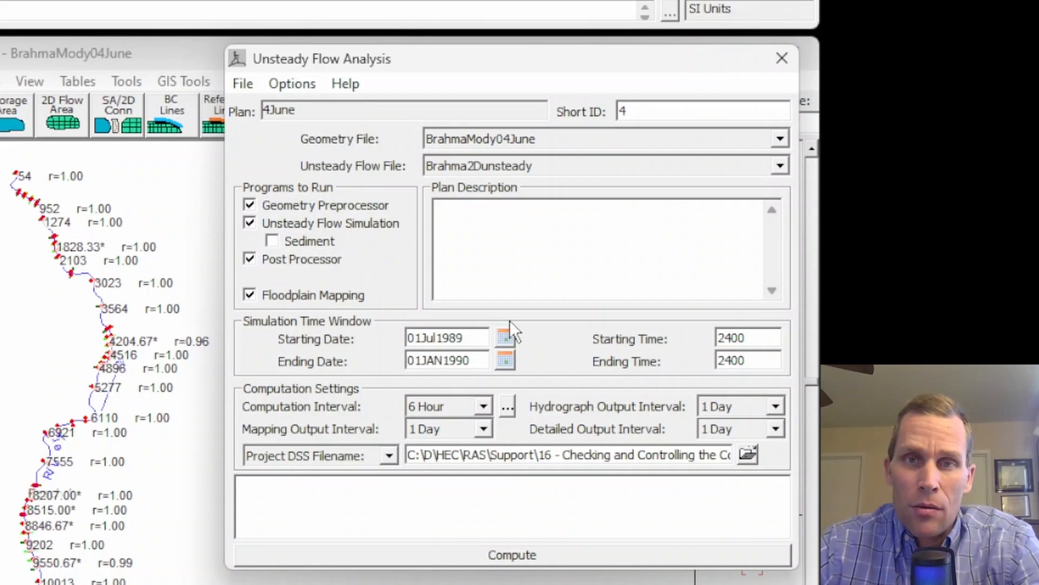
- In Output Options, enable writing the computation level output file with the Courant in Channel and Courant Total variables
click(293, 86)
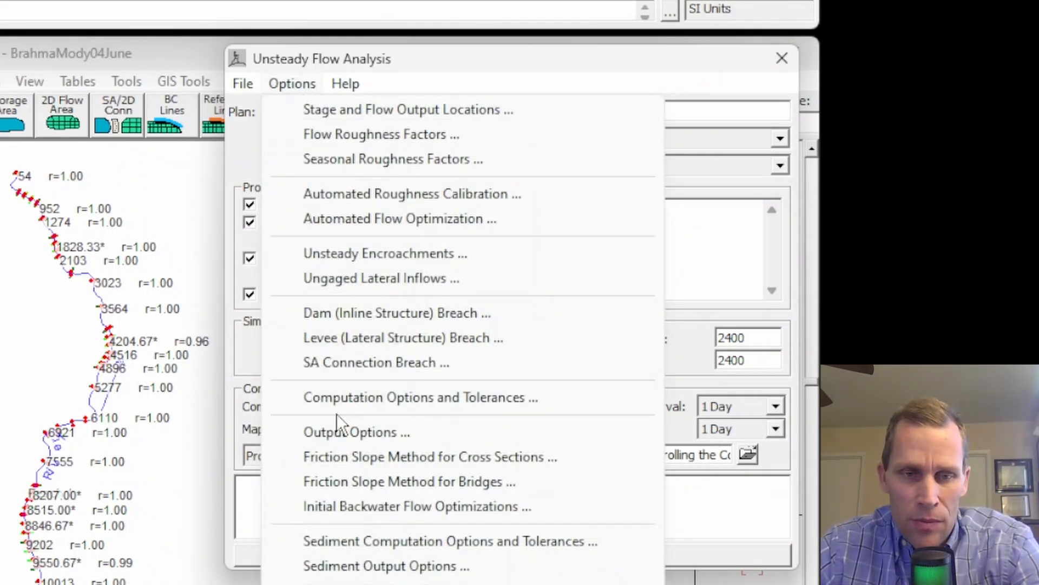
click(344, 437)
drag(582, 124, 325, 77)
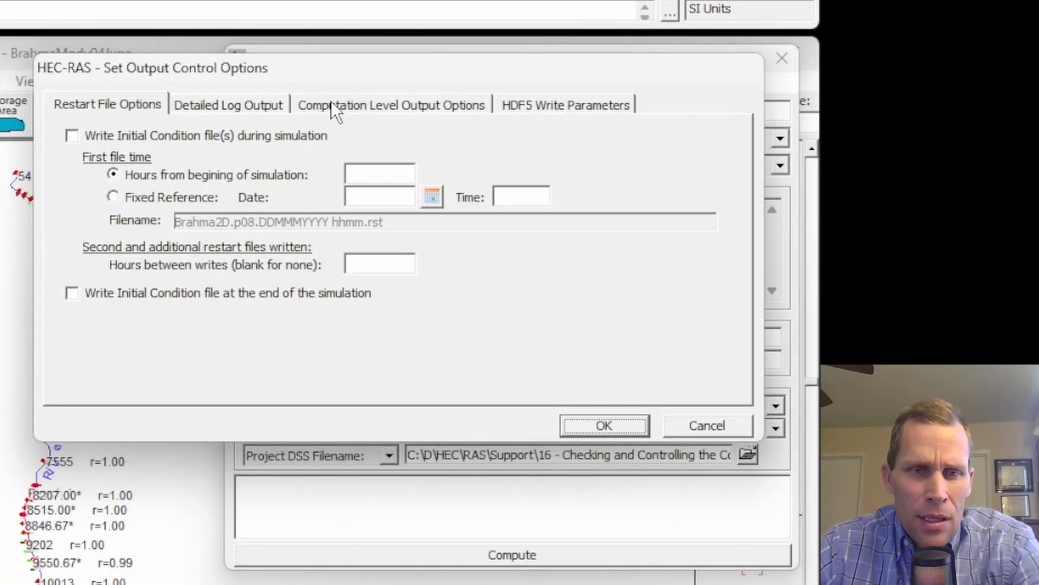
click(358, 104)
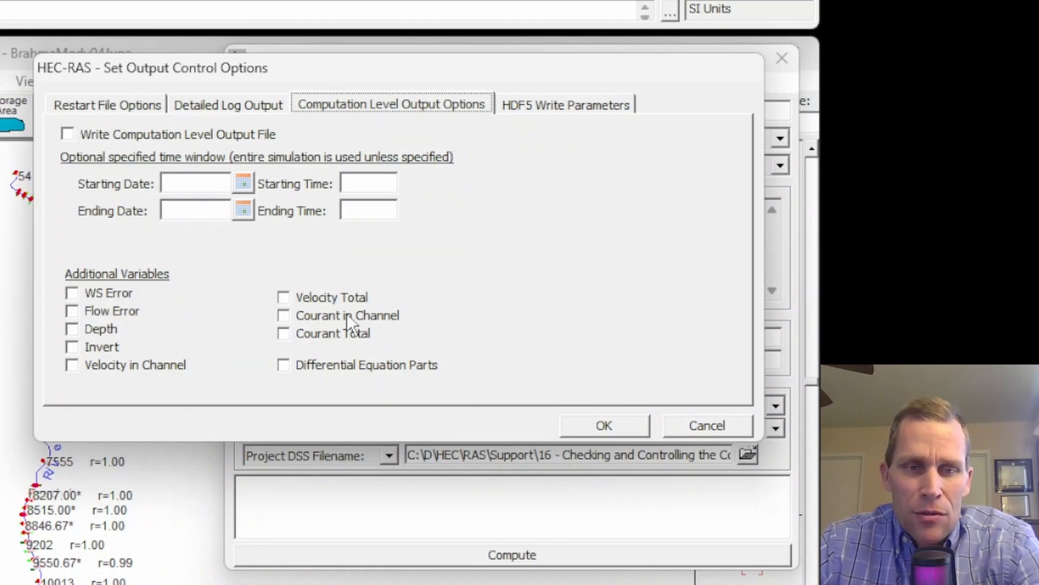
click(286, 320)
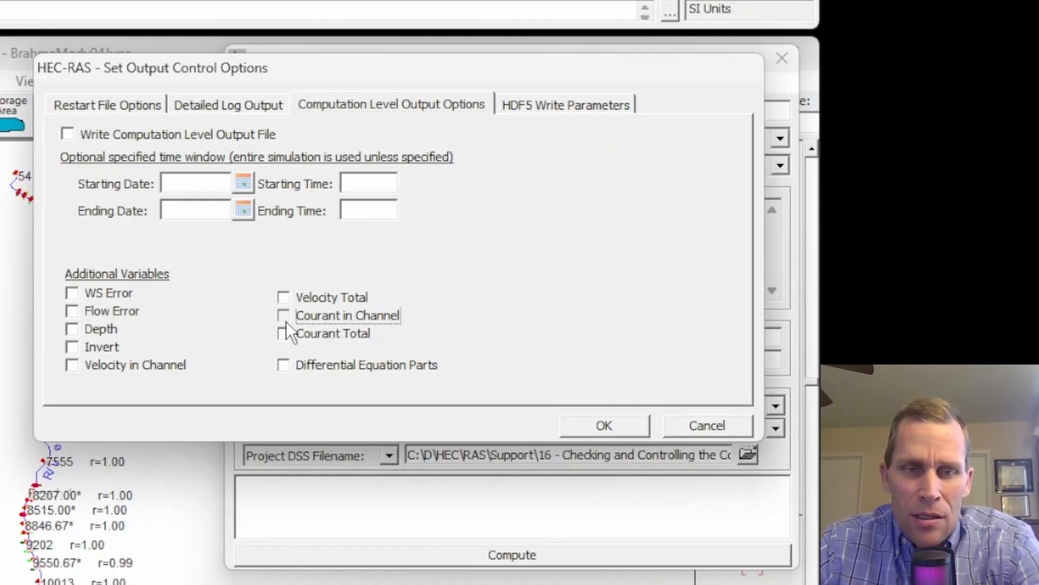
click(283, 330)
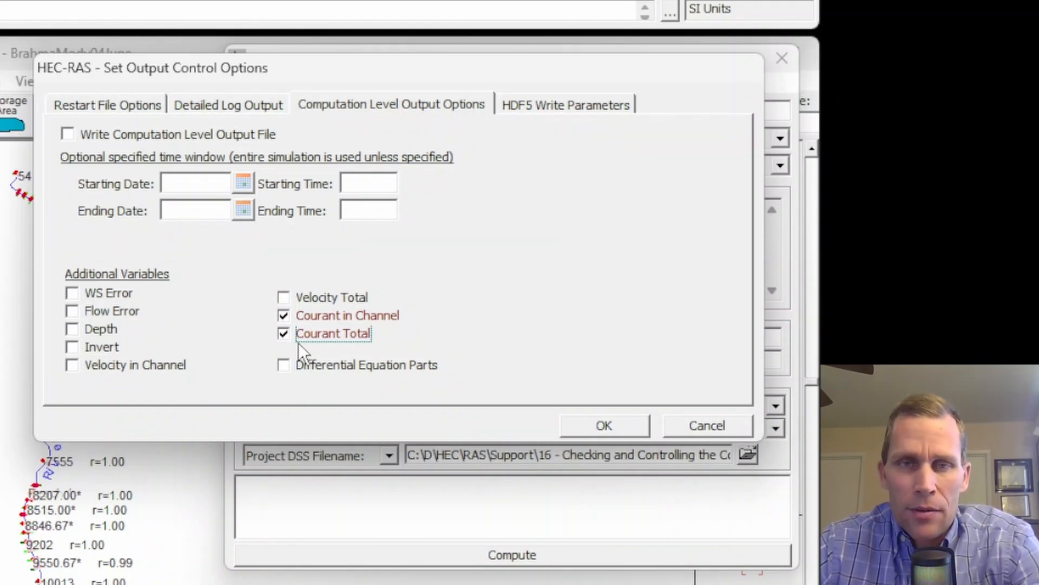
click(71, 134)
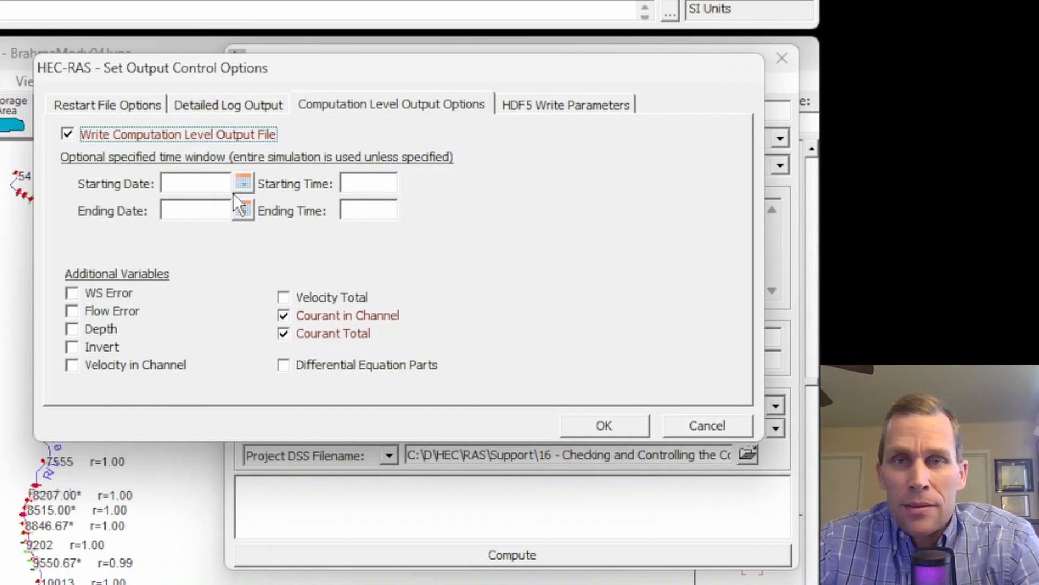
click(178, 184)
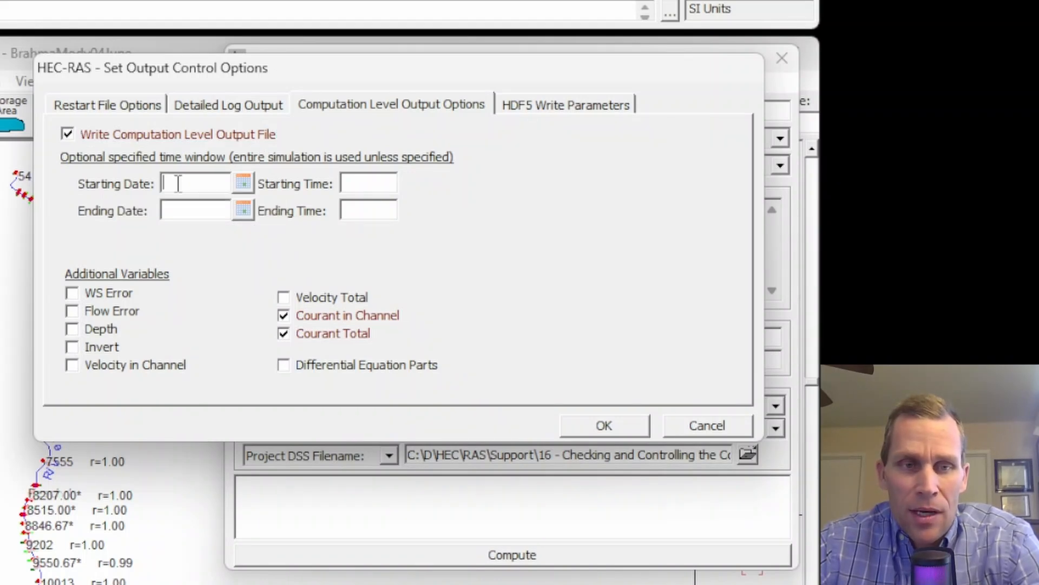
click(182, 210)
click(183, 184)
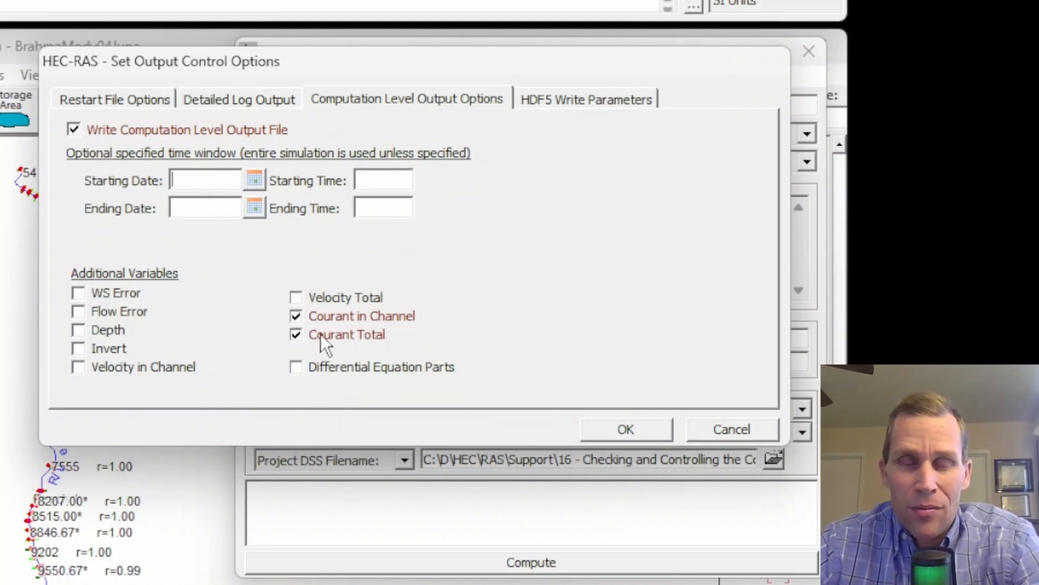
click(626, 432)
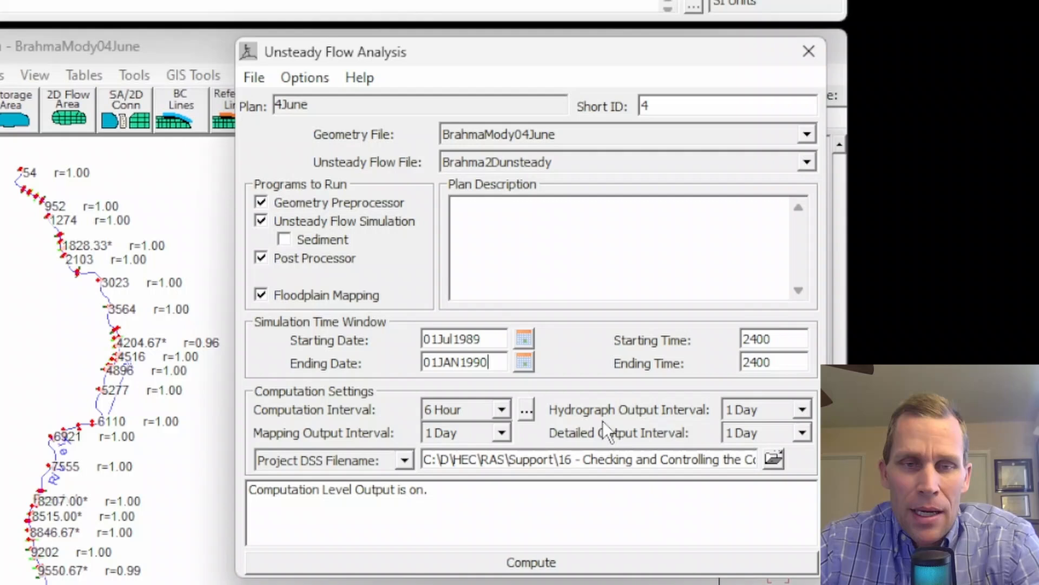
- Save the plan, run the unsteady flow computation, and close the computation and analysis windows
click(254, 78)
click(295, 157)
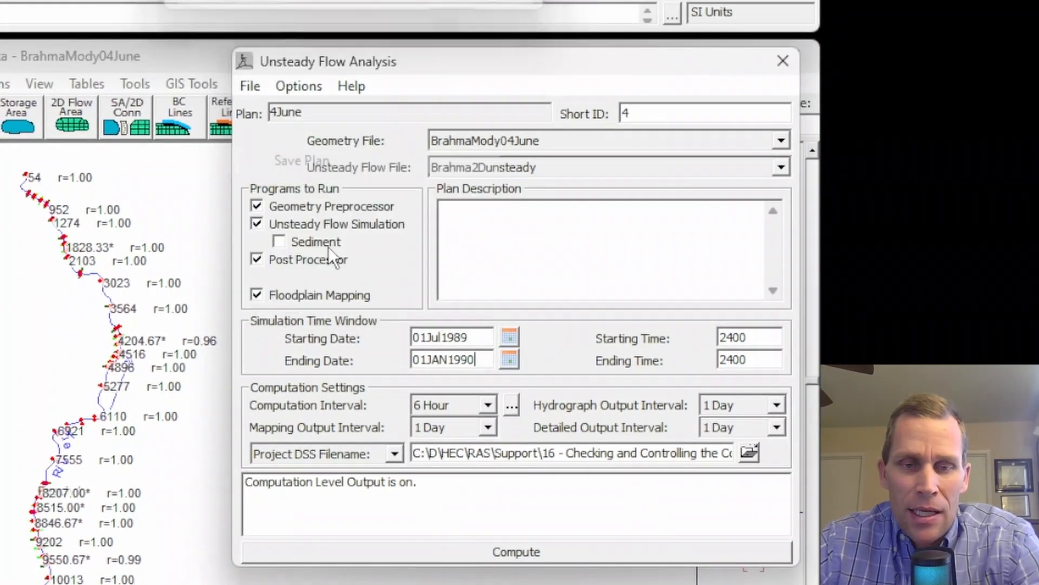
click(520, 551)
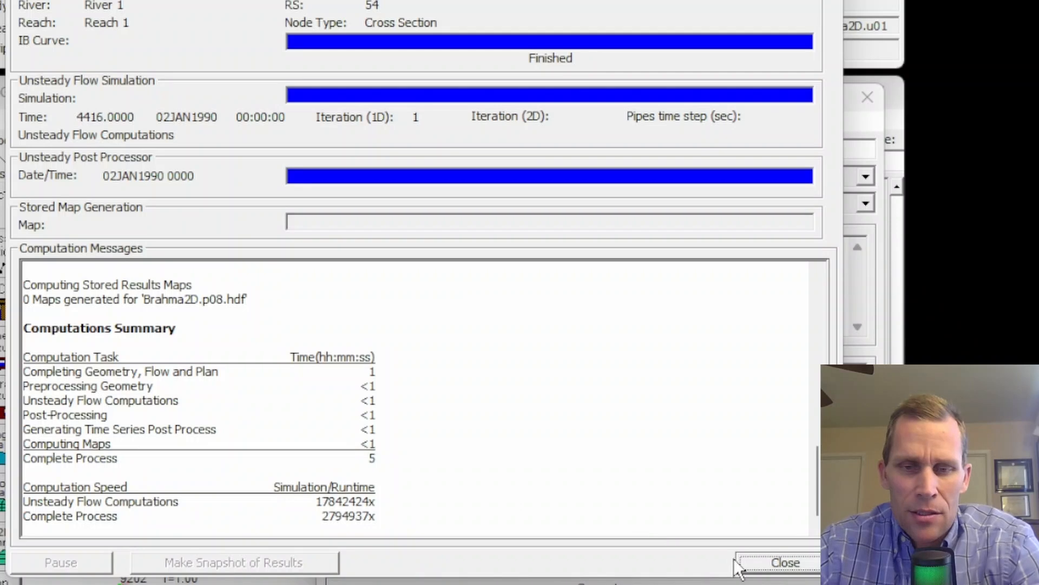
click(766, 563)
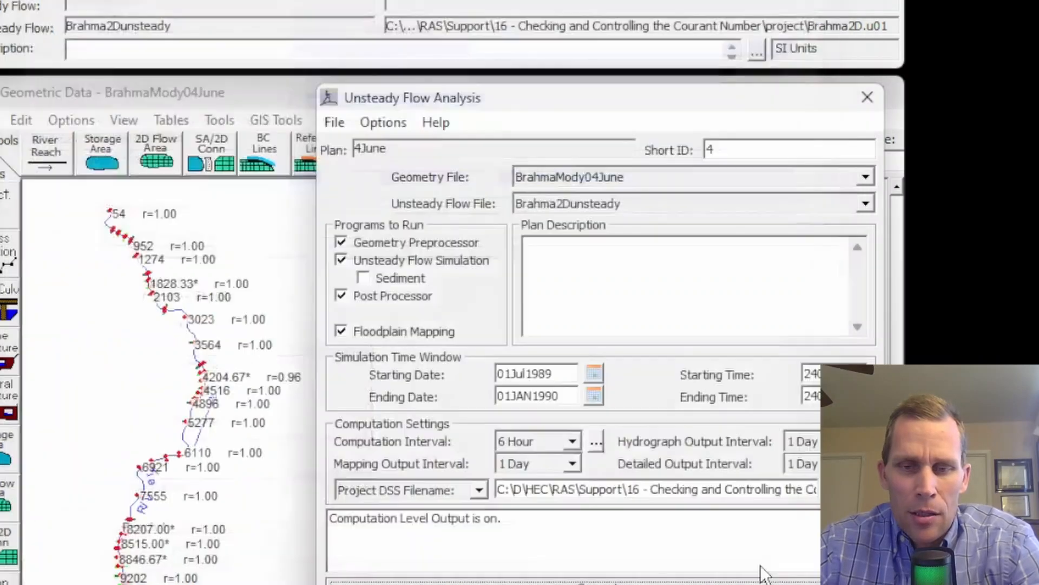
click(868, 98)
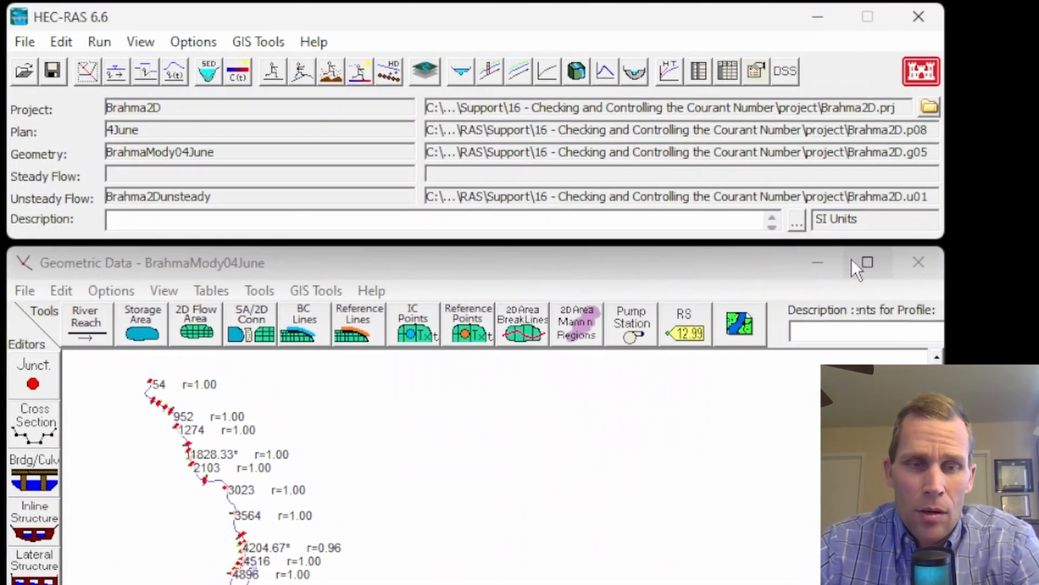
- Open the unsteady flow spatial plot and show courant channel and courant total instead of xs wsel
click(141, 42)
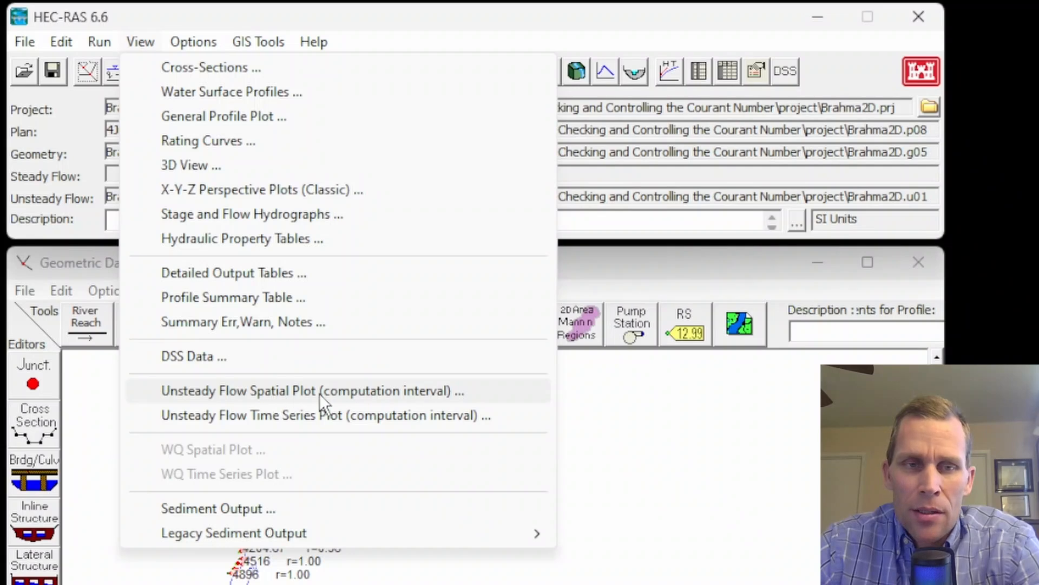
click(352, 391)
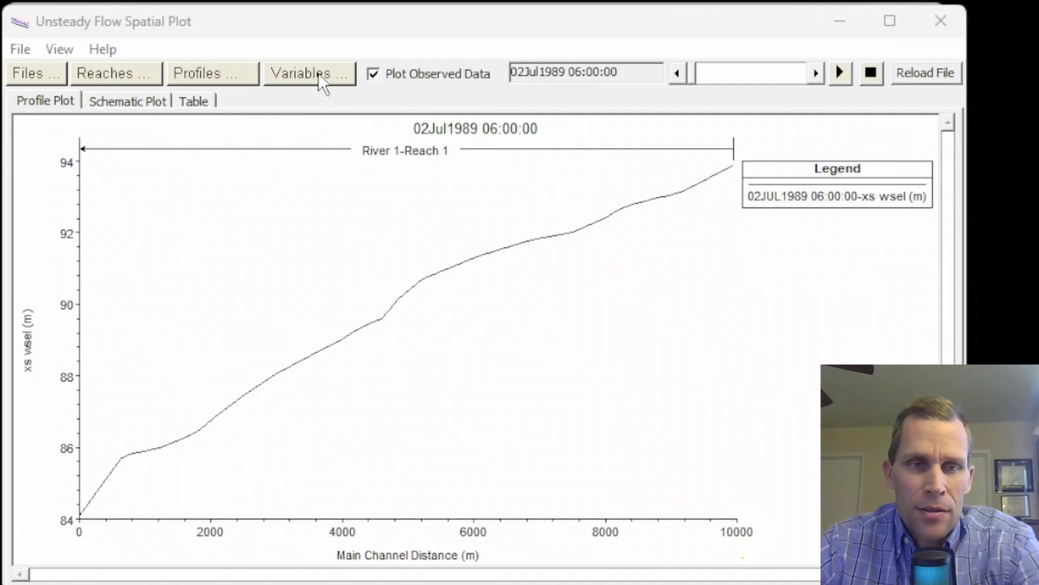
click(319, 73)
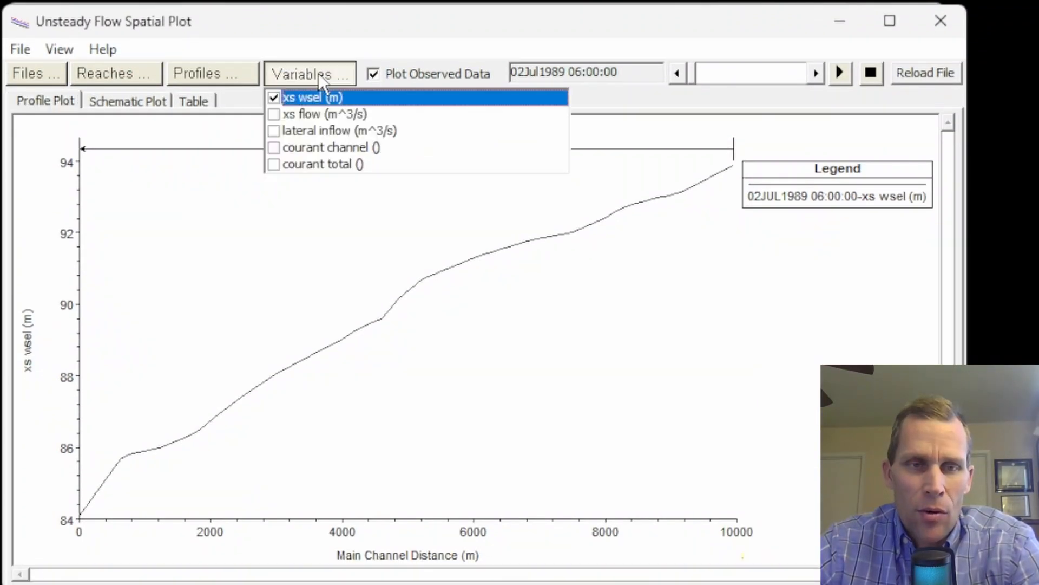
click(272, 98)
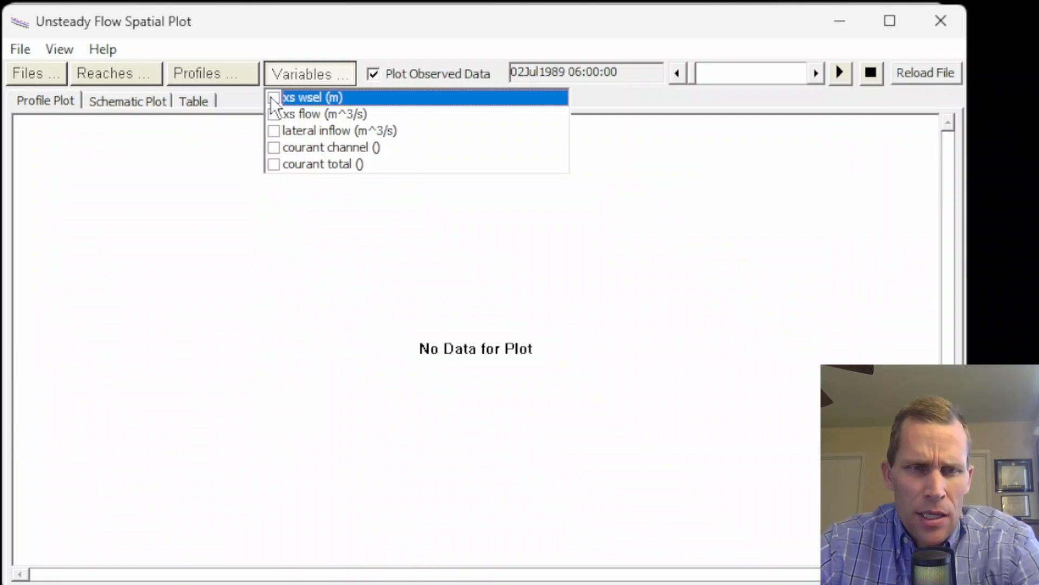
click(275, 149)
click(275, 164)
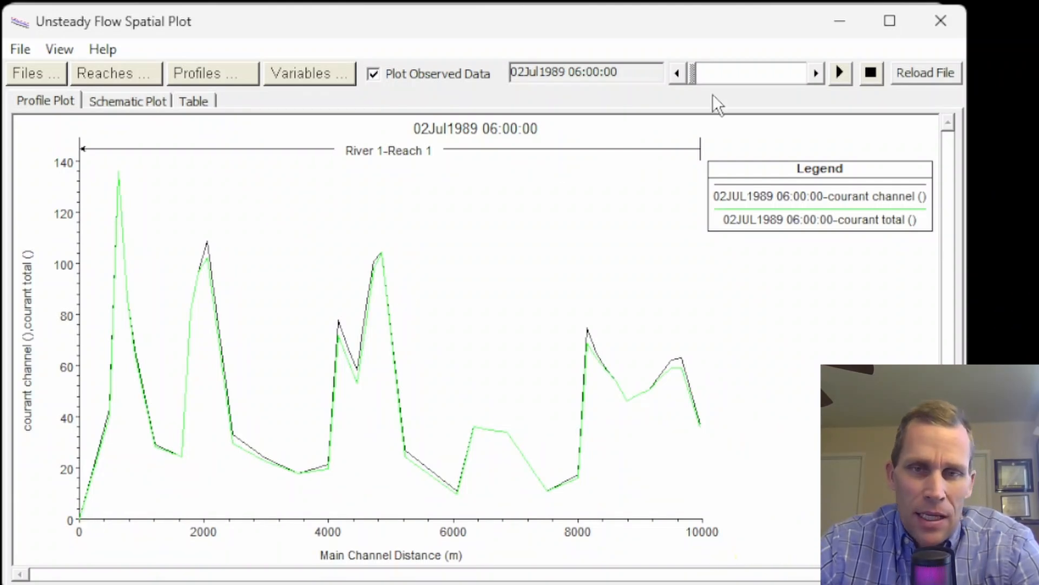
- Animate and scrub through the time steps to examine the Courant numbers along the reach
click(840, 72)
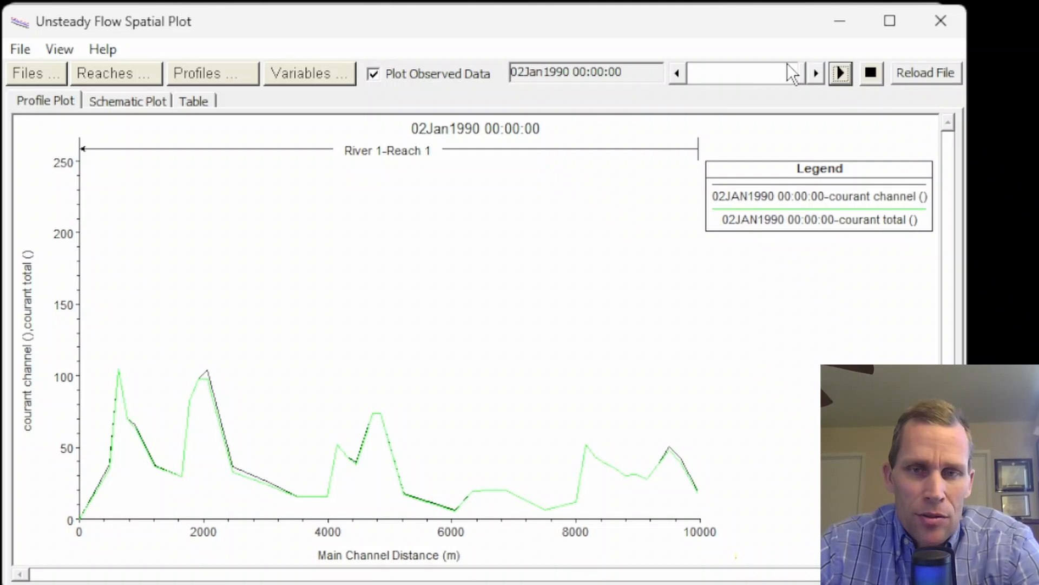
drag(804, 74, 748, 80)
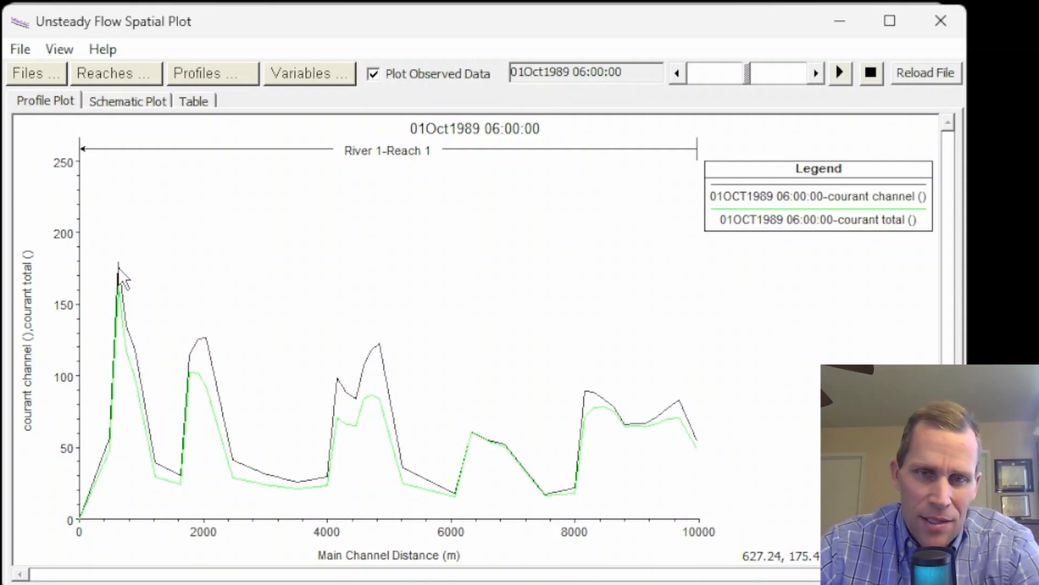
drag(739, 79, 778, 77)
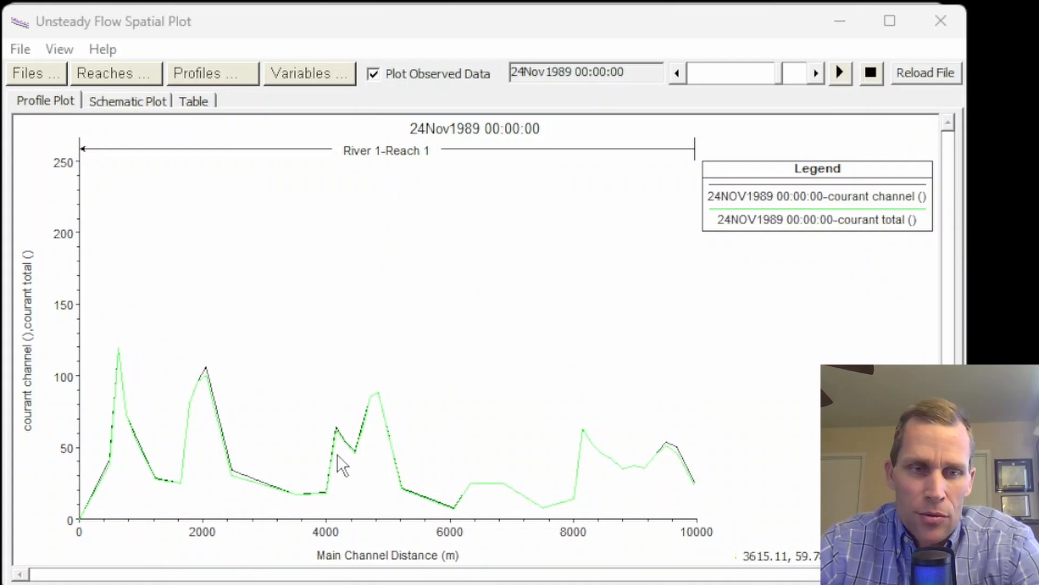
click(944, 20)
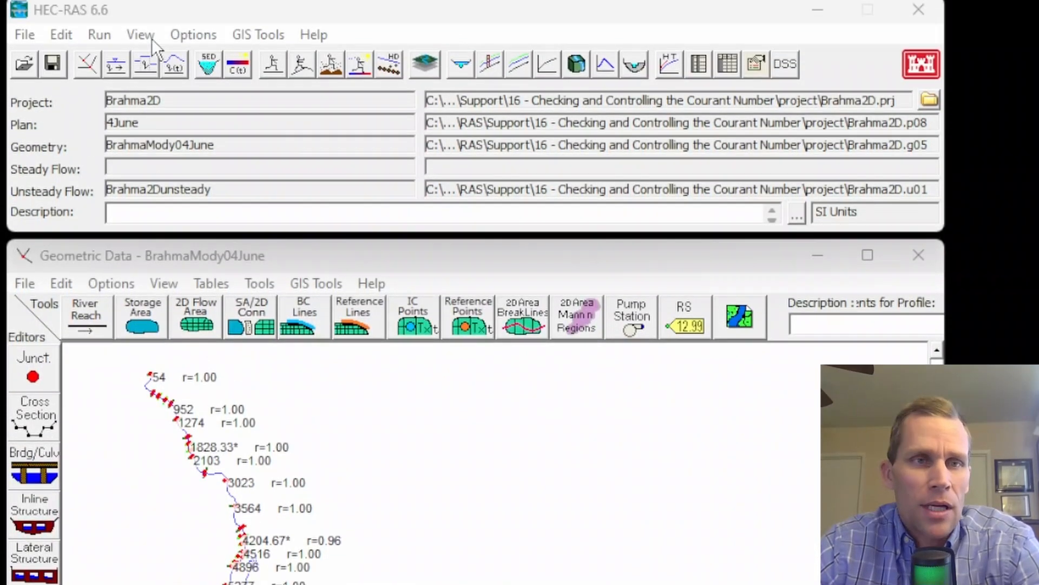
- Reopen Unsteady Flow Analysis and set the computation interval to 1 Minute
click(136, 41)
mouse_move(104, 43)
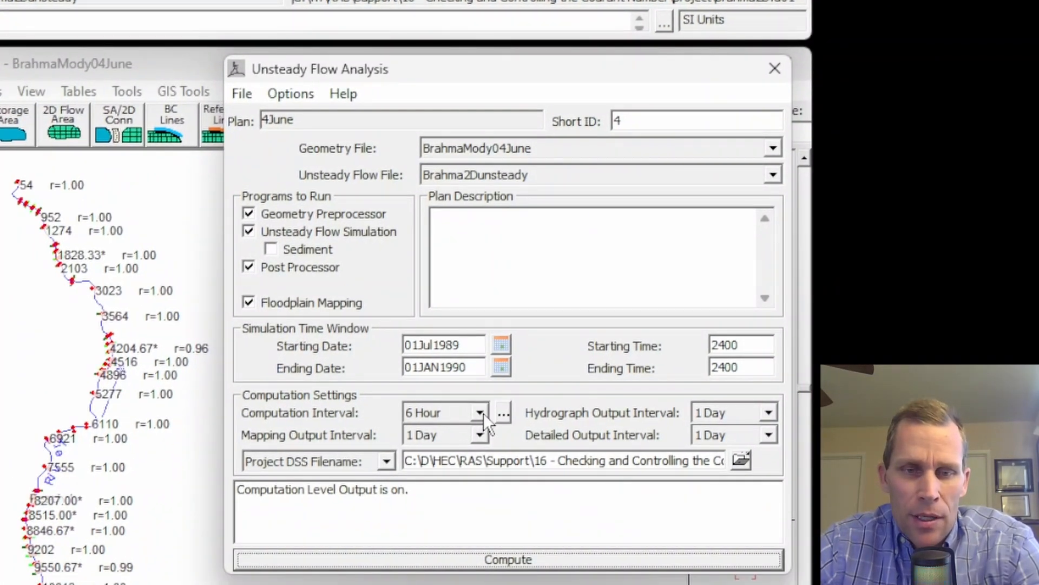
click(479, 413)
scroll(440, 447, up, 2)
scroll(440, 450, up, 4)
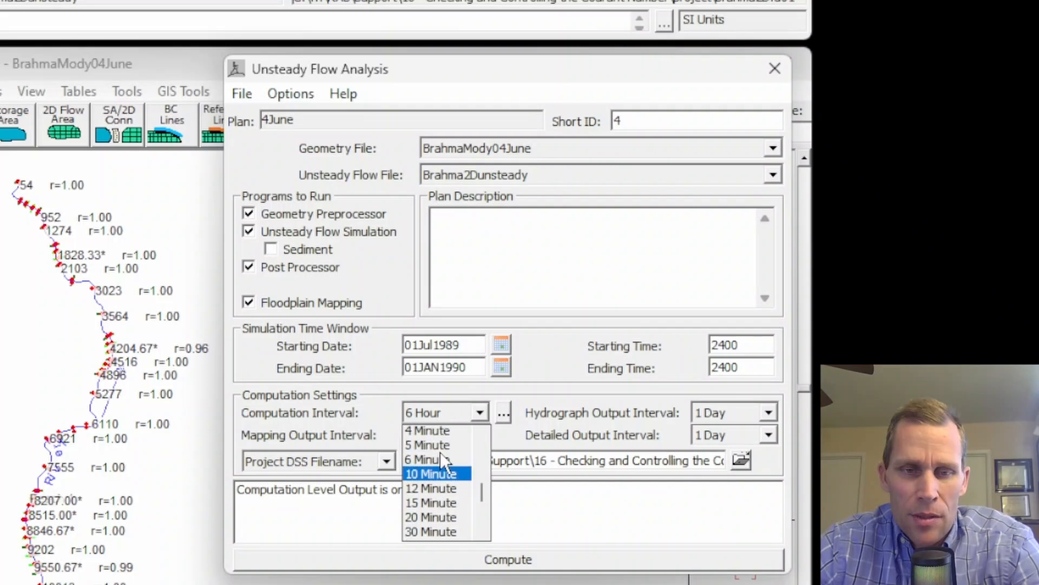
click(433, 490)
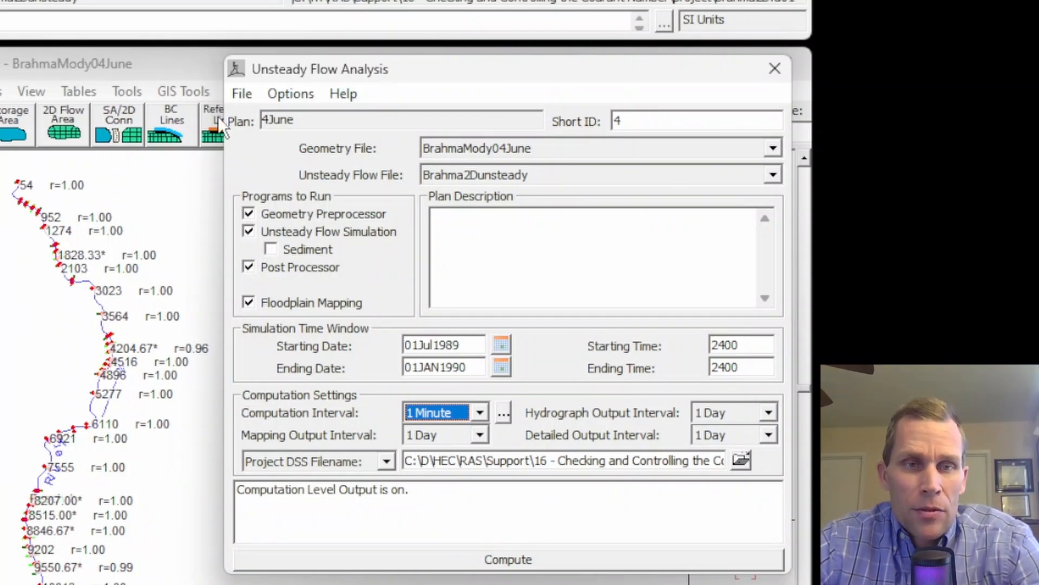
- Save the plan and run the unsteady flow computation again
click(241, 95)
click(292, 164)
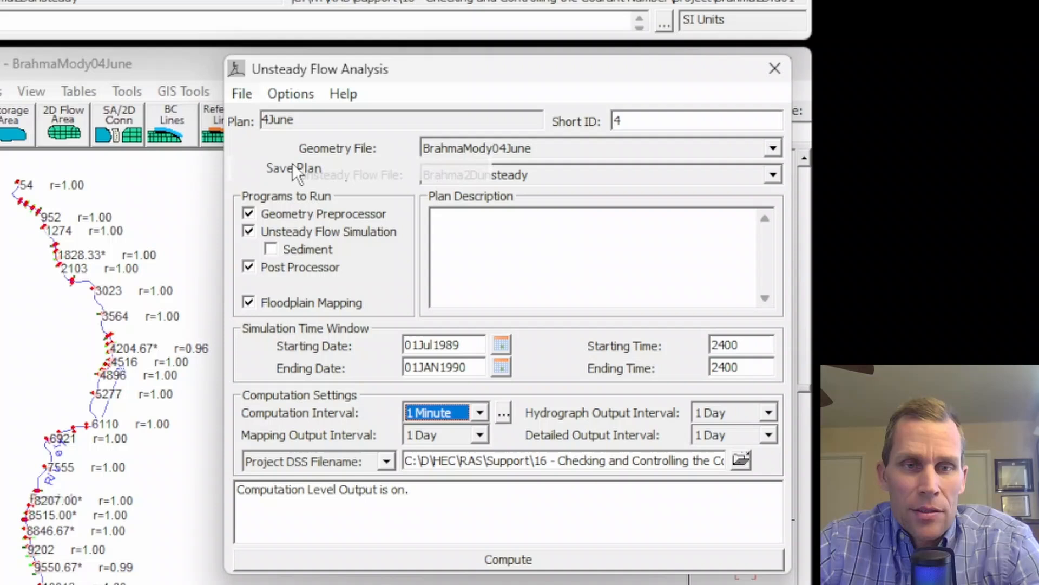
click(502, 562)
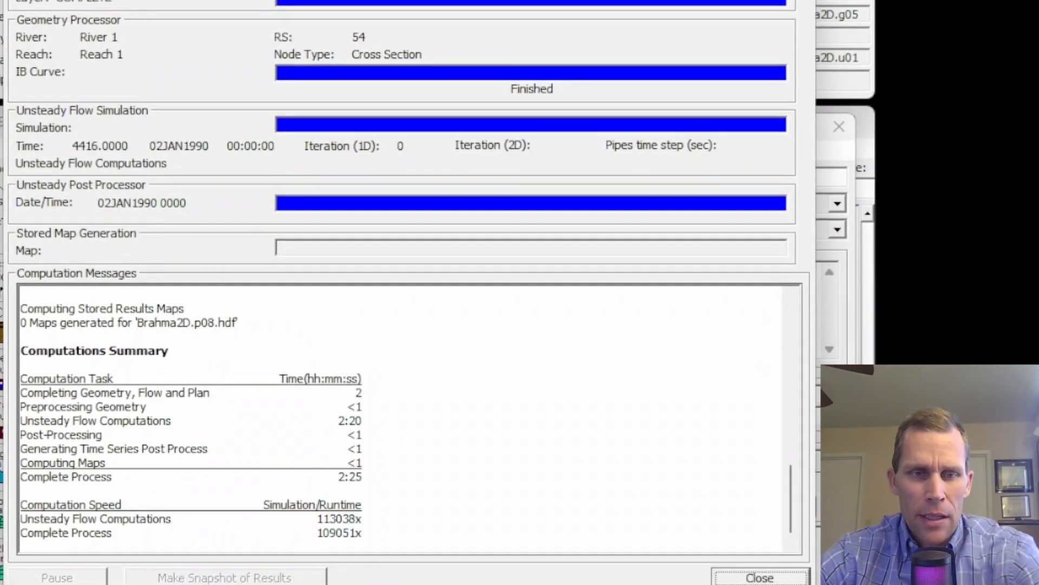
- Review the run times in the computations summary and close the computation window
drag(335, 477, 366, 479)
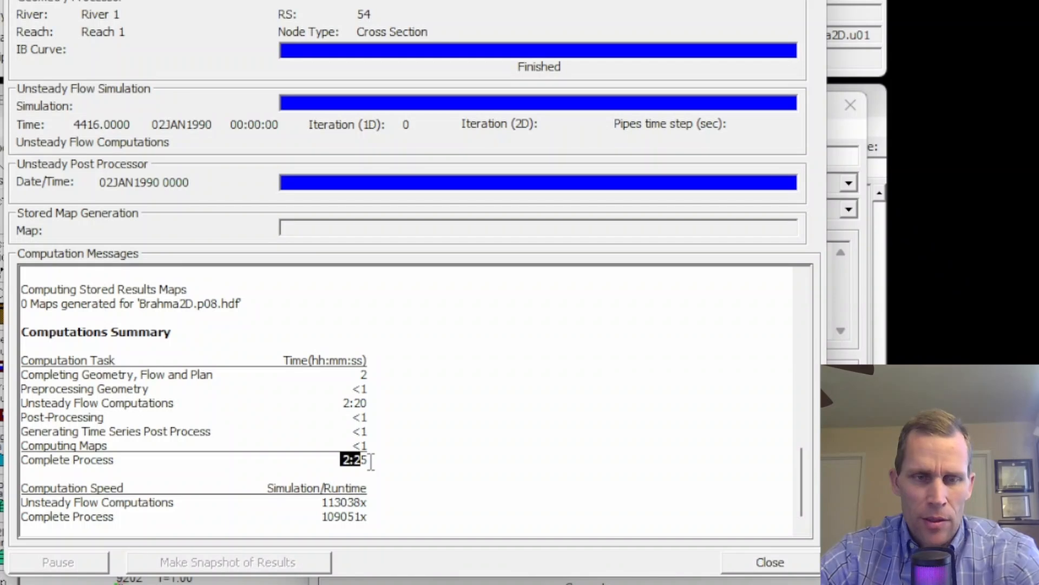
click(381, 471)
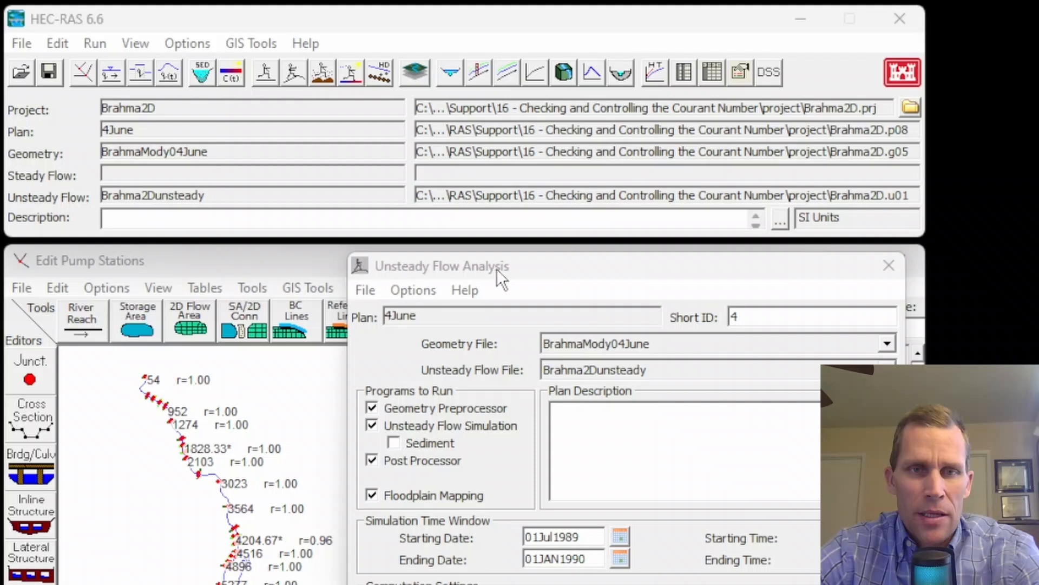
click(495, 269)
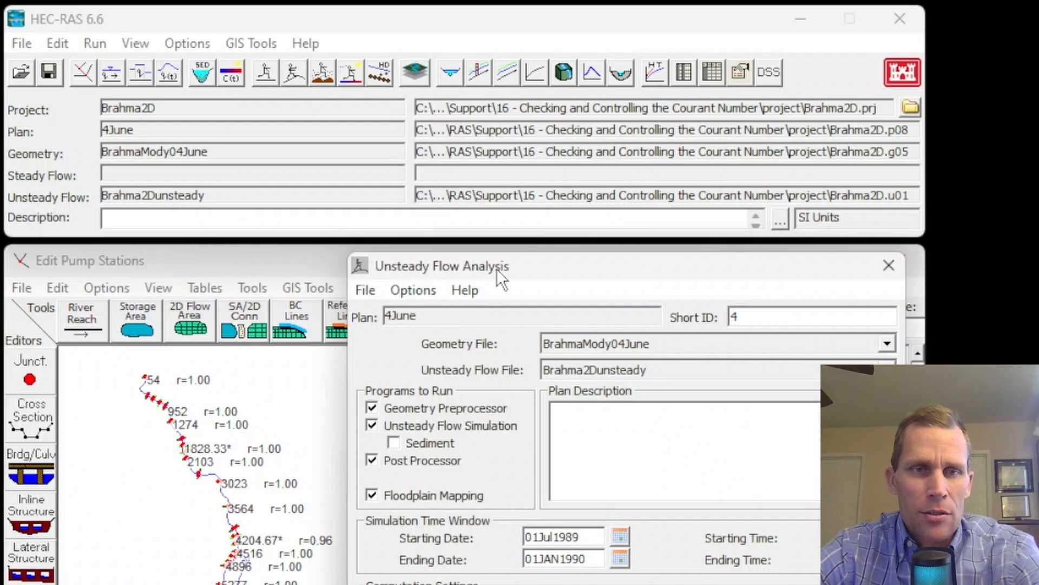
- Open the unsteady flow spatial plot and display courant channel and courant total in place of xs wsel
click(134, 43)
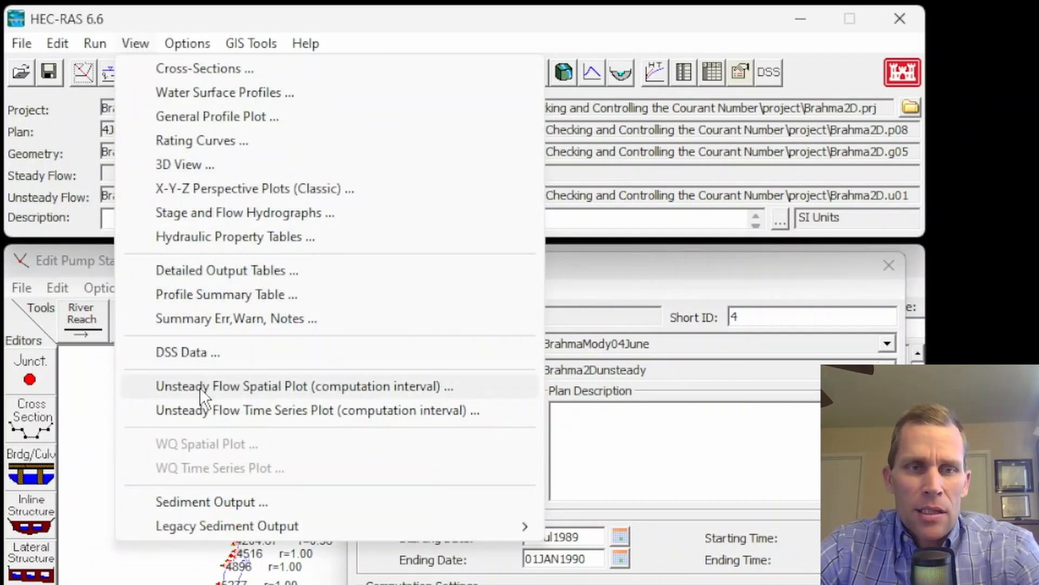
click(265, 388)
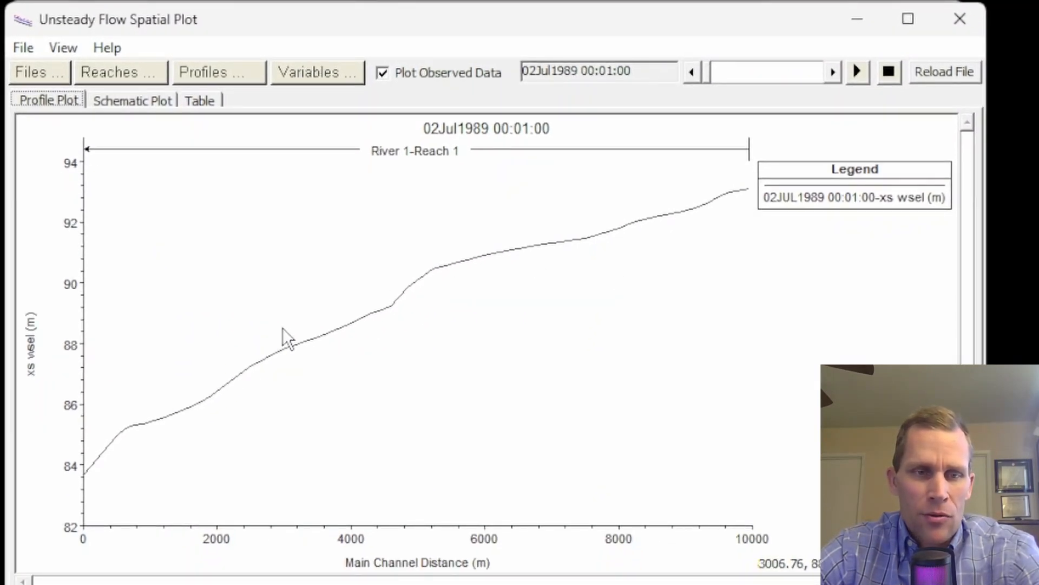
click(313, 73)
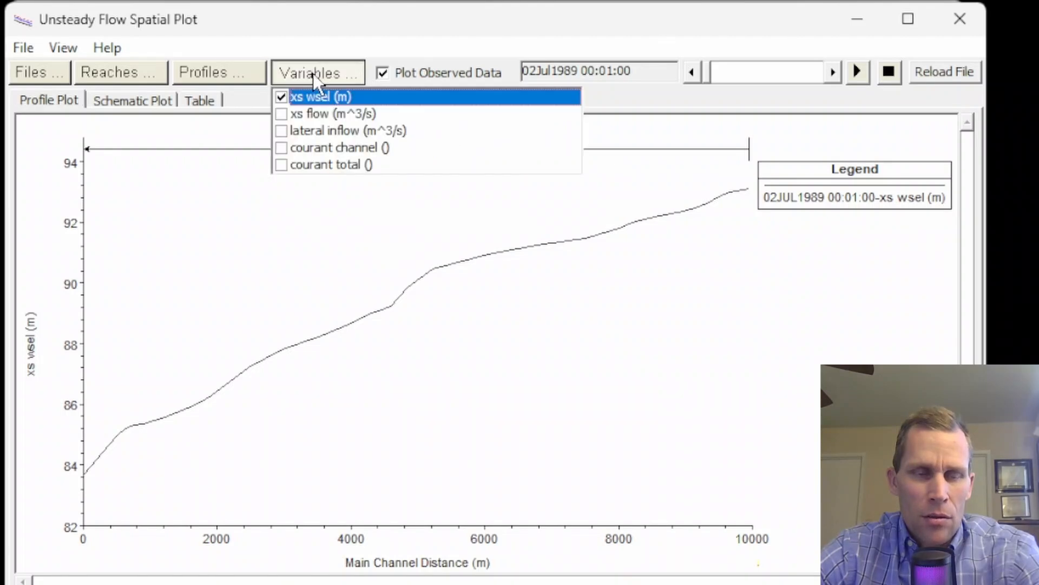
click(287, 150)
click(279, 162)
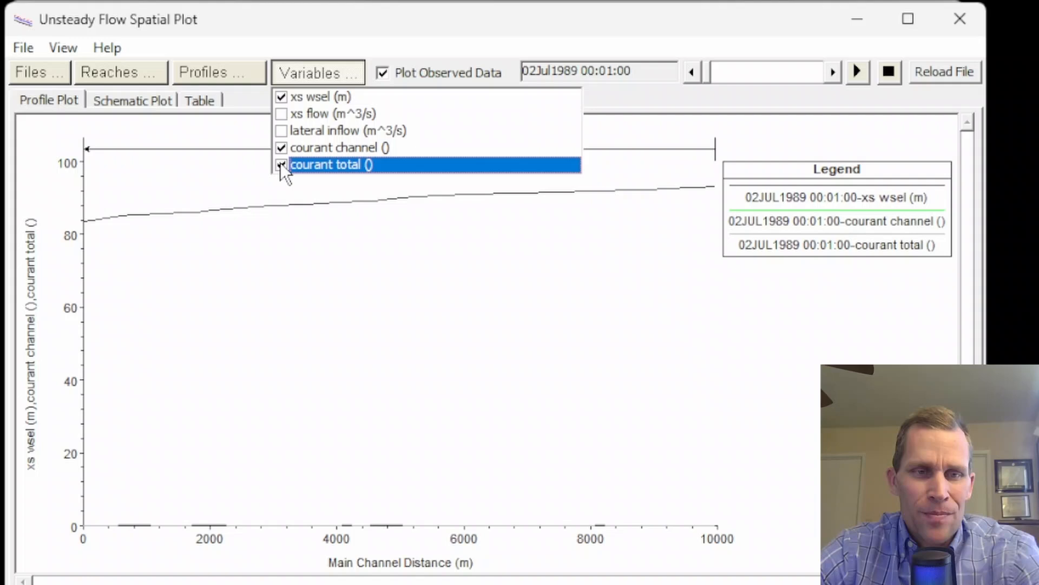
click(281, 96)
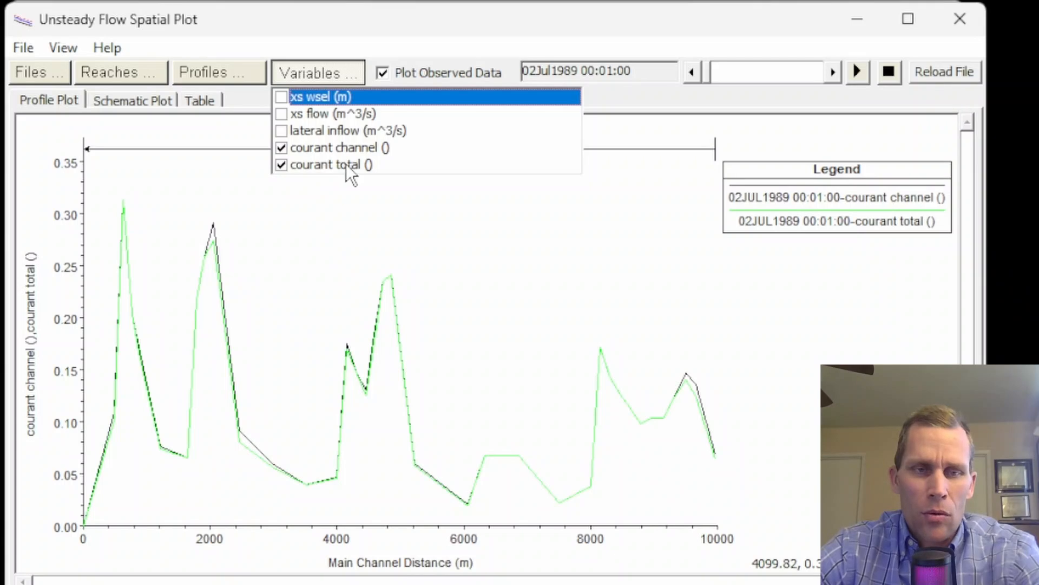
click(317, 79)
click(318, 79)
click(317, 79)
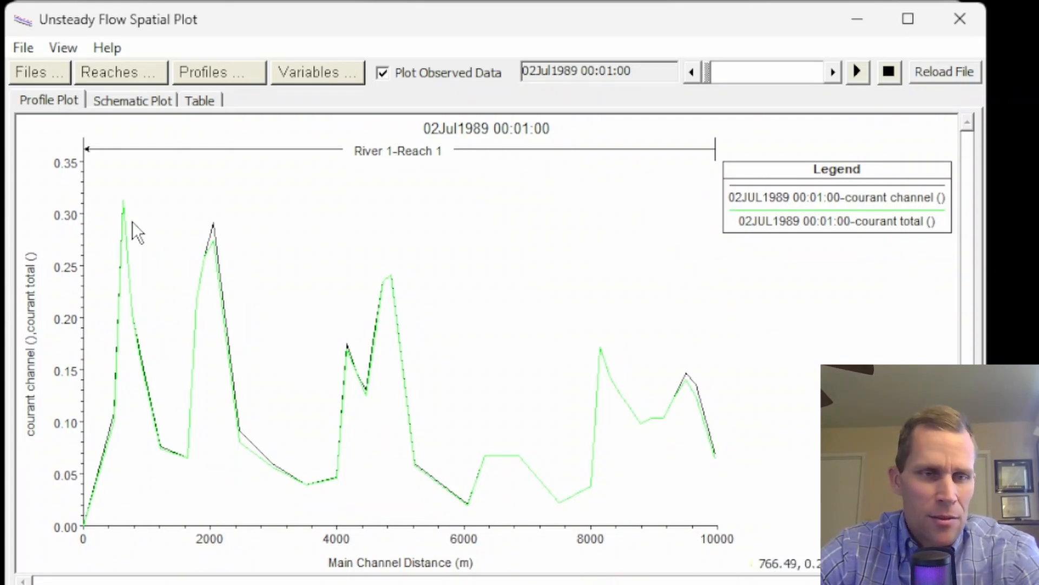
- Animate and scrub through the time steps to examine the Courant numbers along the reach, then close the plot
click(855, 73)
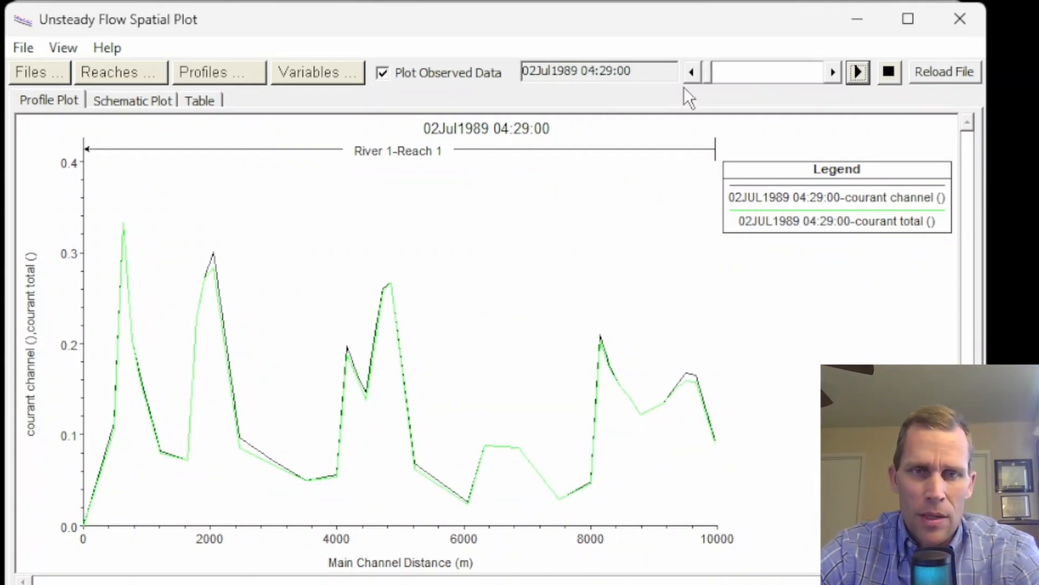
click(888, 72)
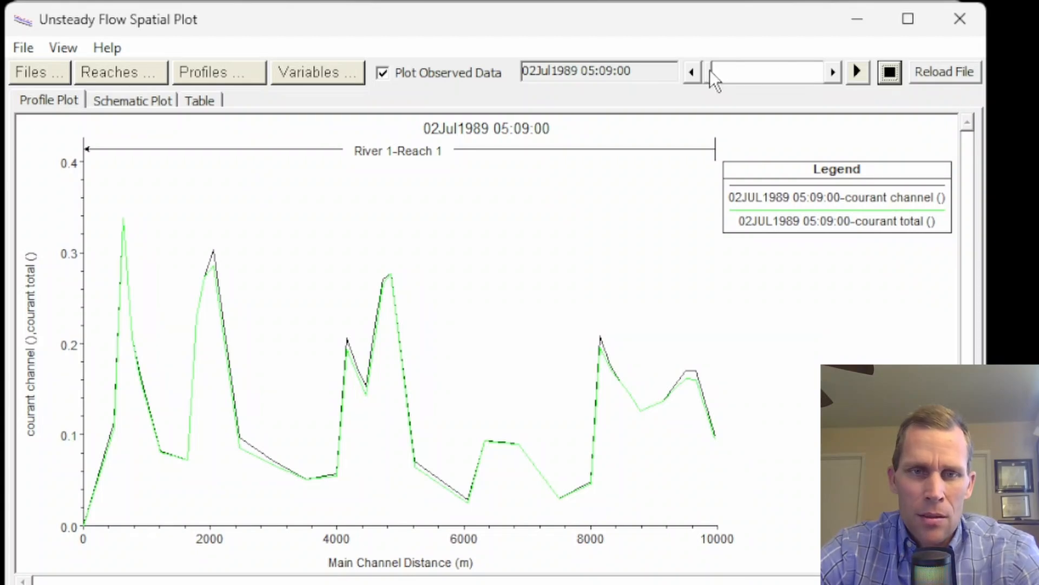
drag(710, 69, 742, 73)
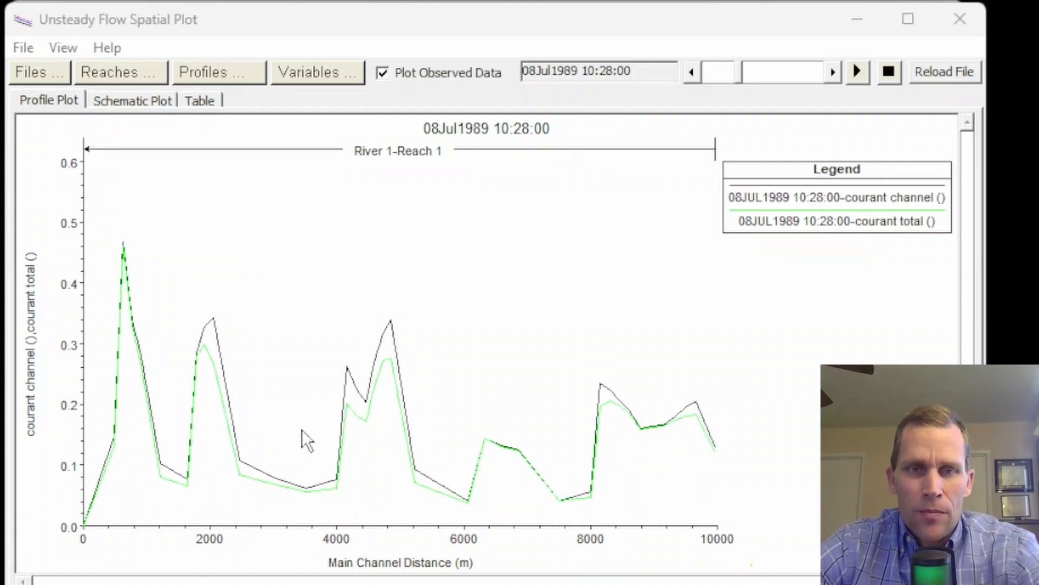
click(832, 72)
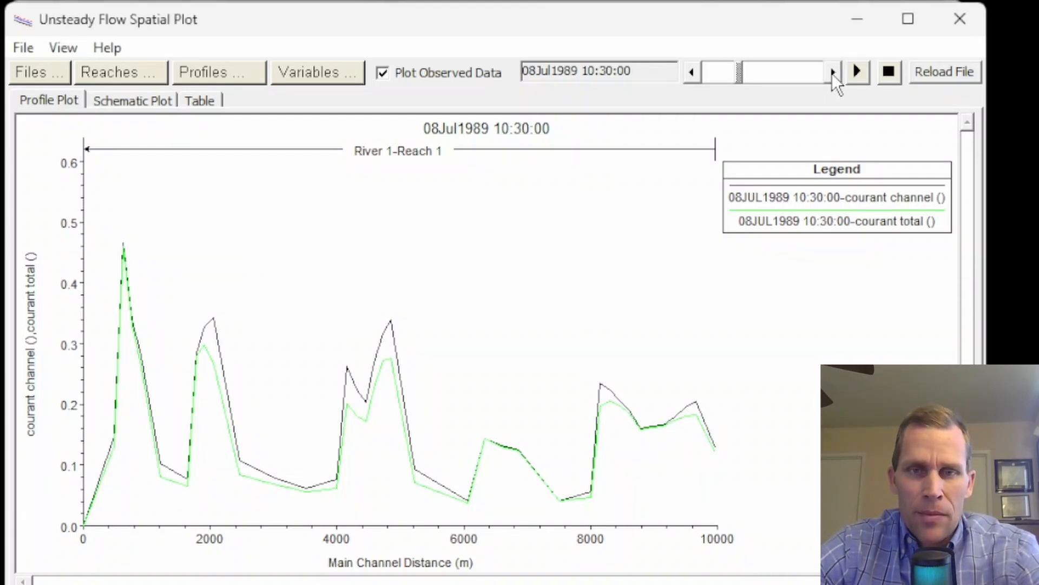
click(833, 72)
click(960, 19)
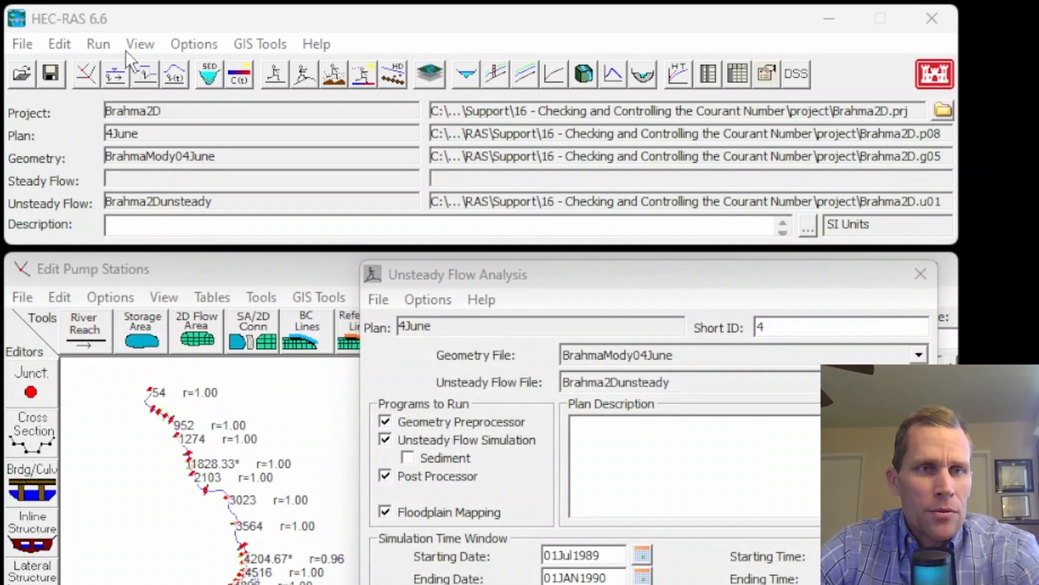
- Open the unsteady flow time series plot for cross section 9550.67* and show courant channel and courant total instead of xs wsel
click(128, 50)
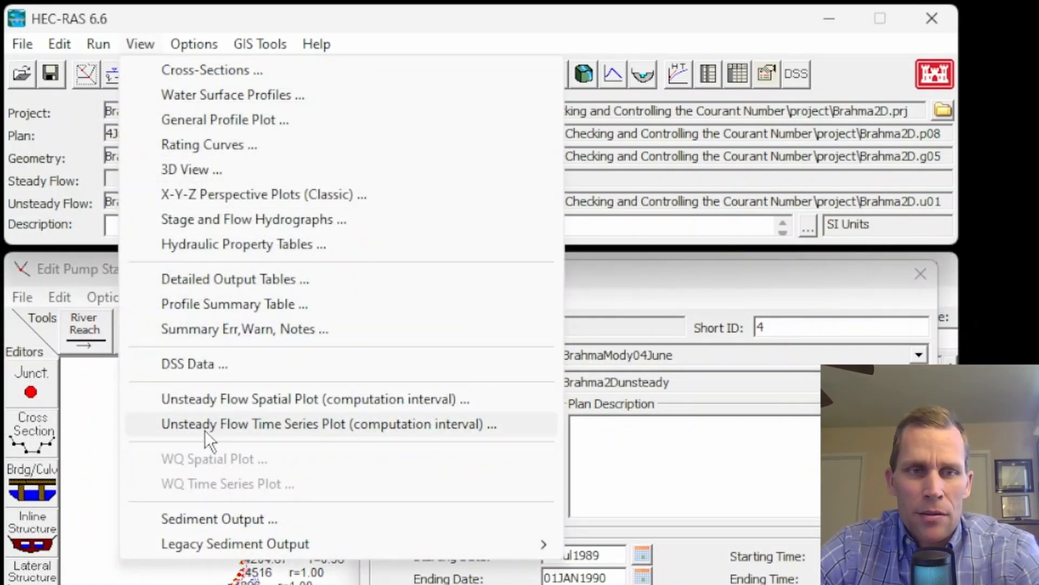
click(303, 425)
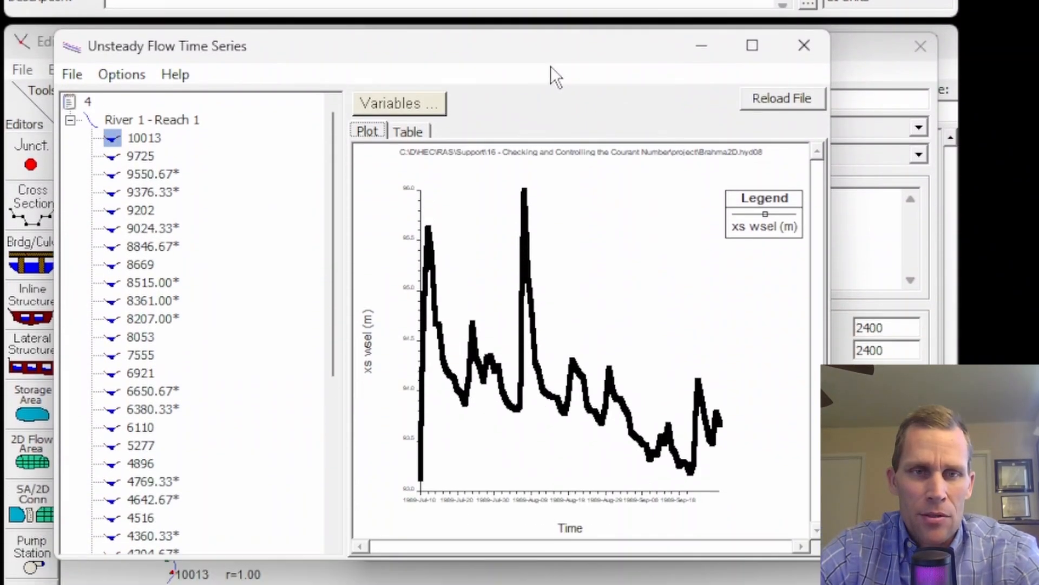
drag(545, 164, 498, 160)
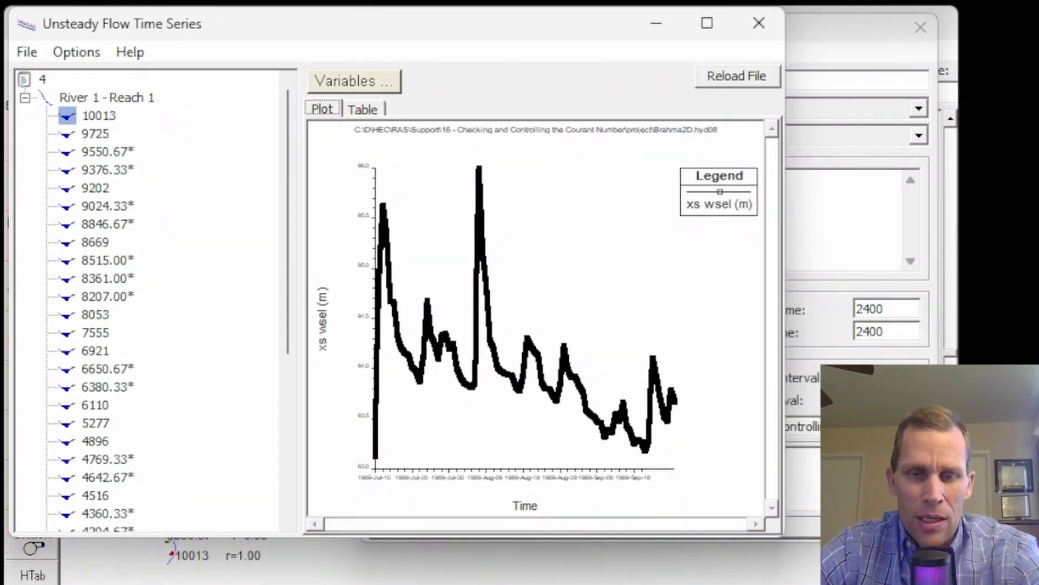
drag(784, 533, 931, 584)
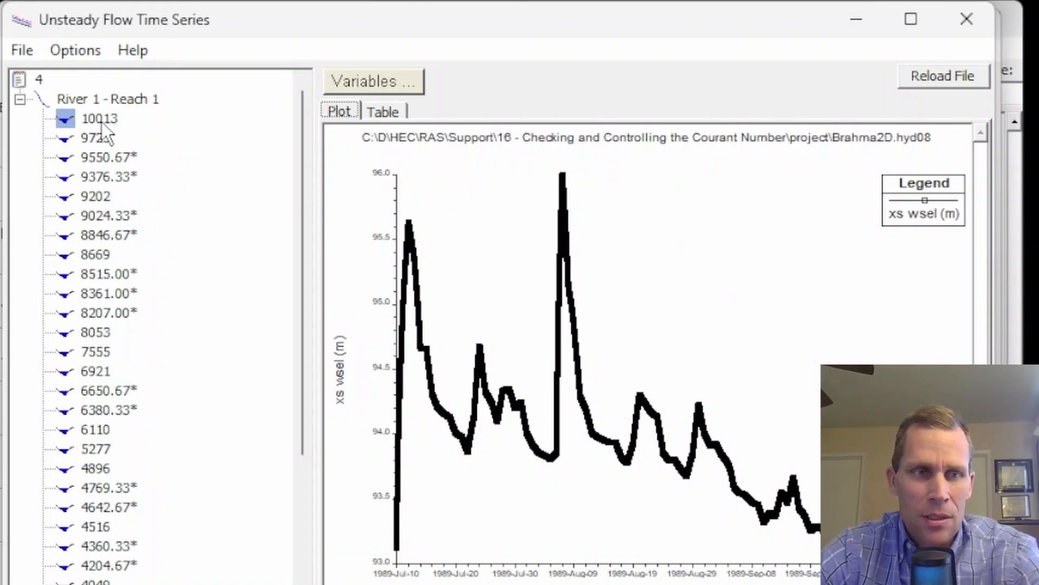
click(104, 136)
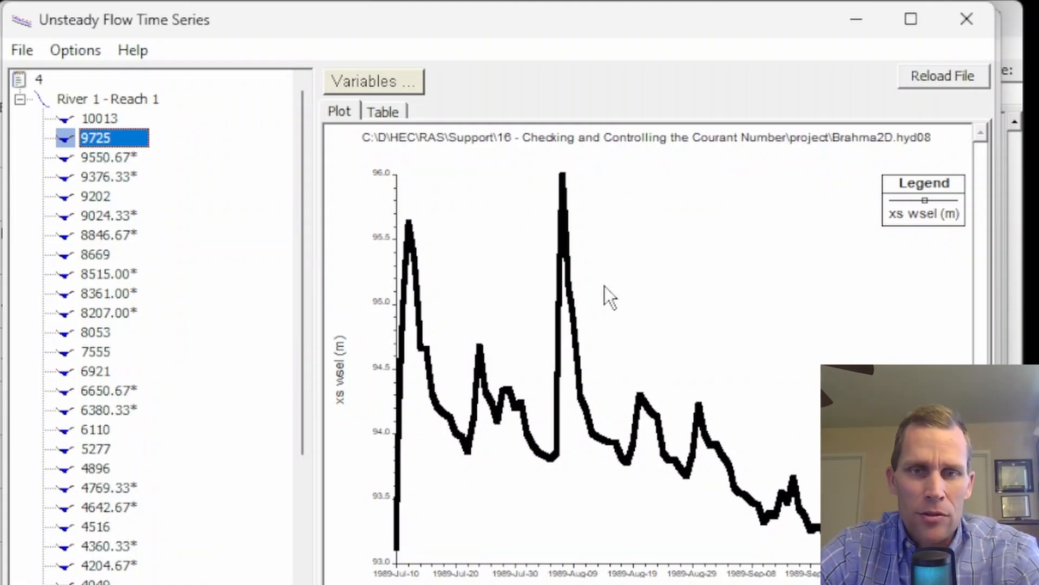
key(Down)
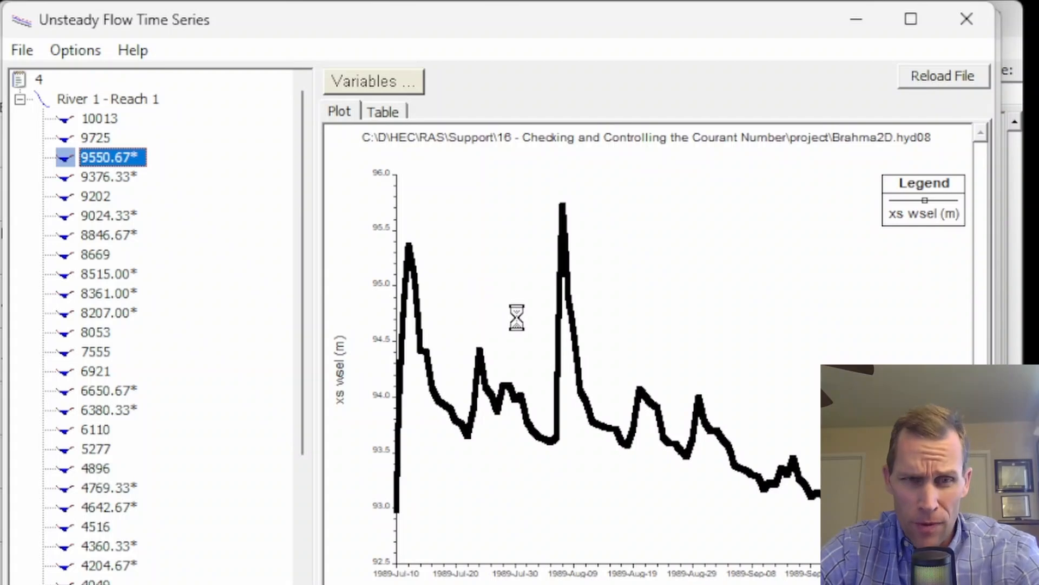
click(388, 82)
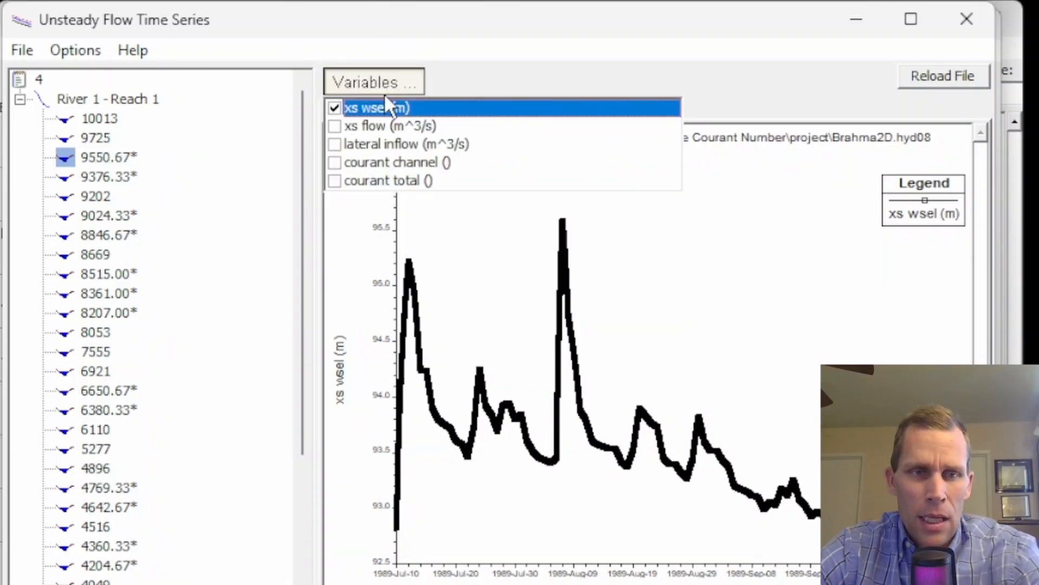
click(335, 108)
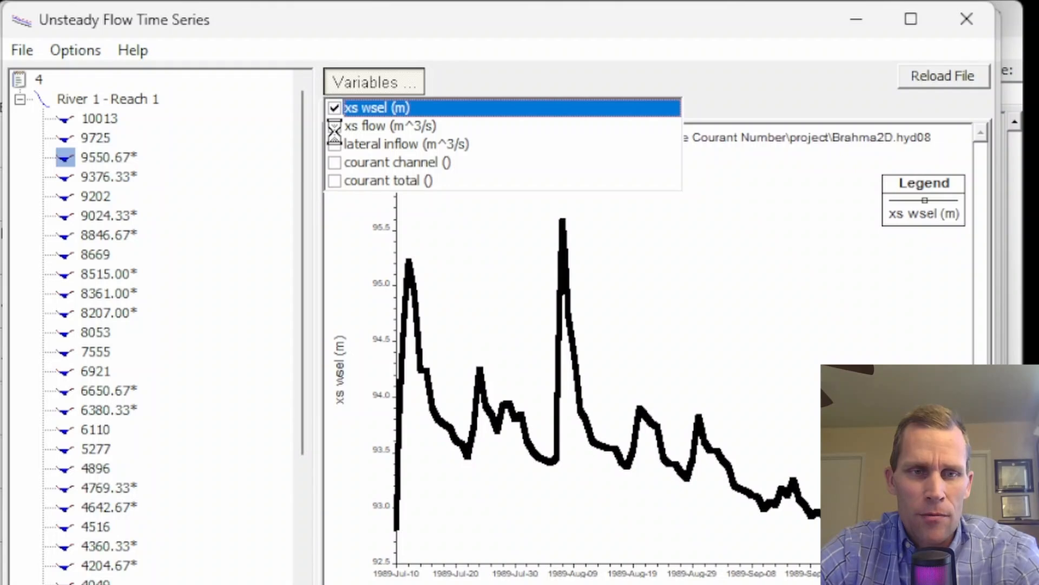
click(336, 163)
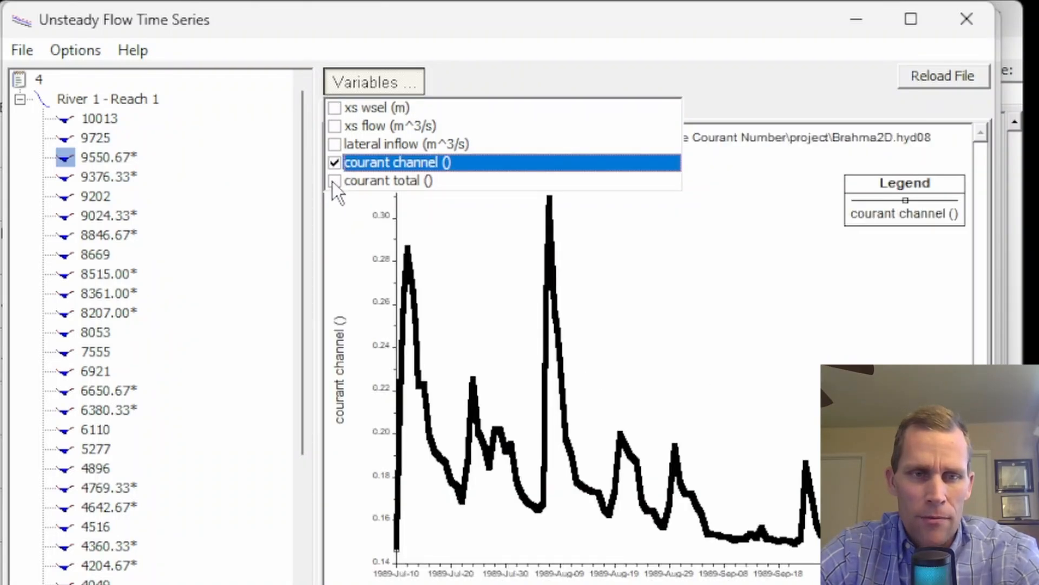
click(334, 181)
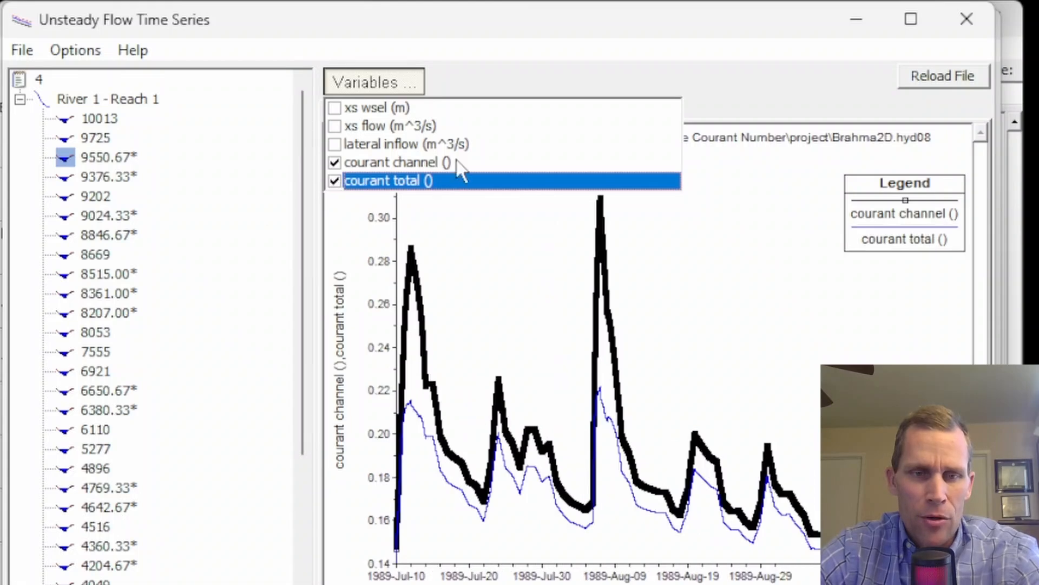
click(361, 85)
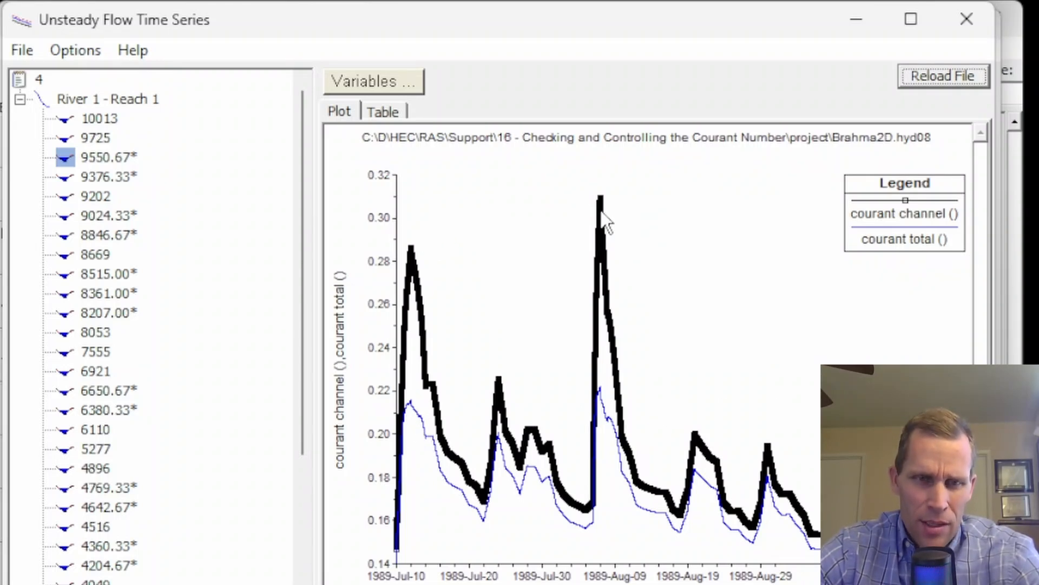
- Examine the Courant time series at cross section 8361.00* by highlighting each legend entry, then close the plot
click(104, 295)
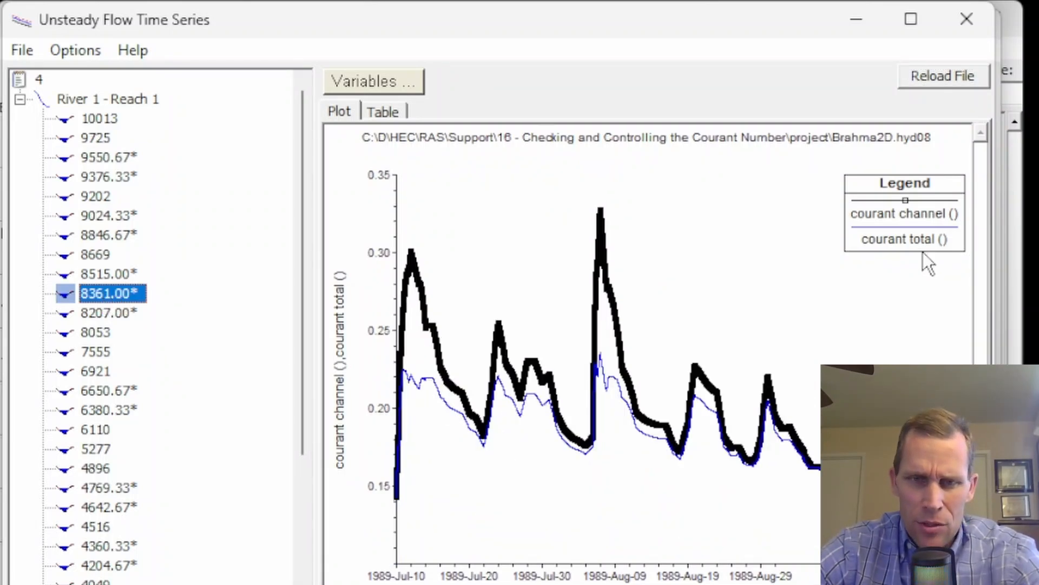
click(889, 215)
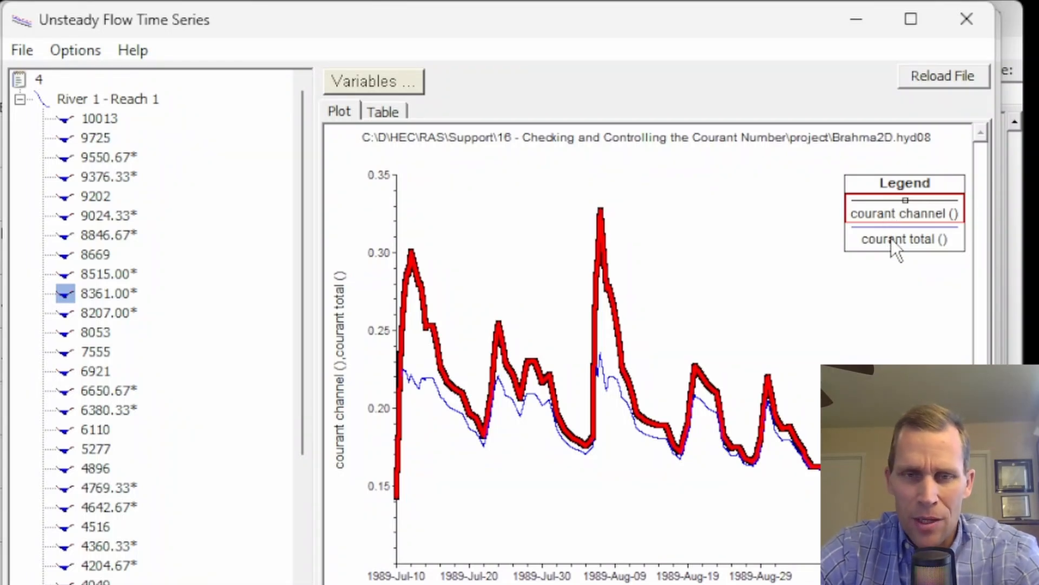
click(892, 240)
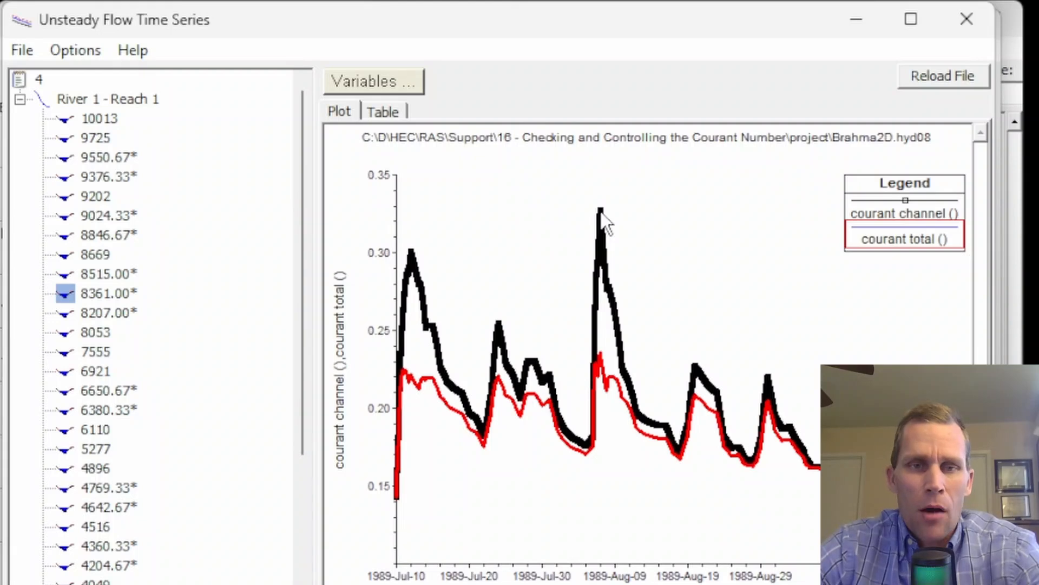
click(966, 21)
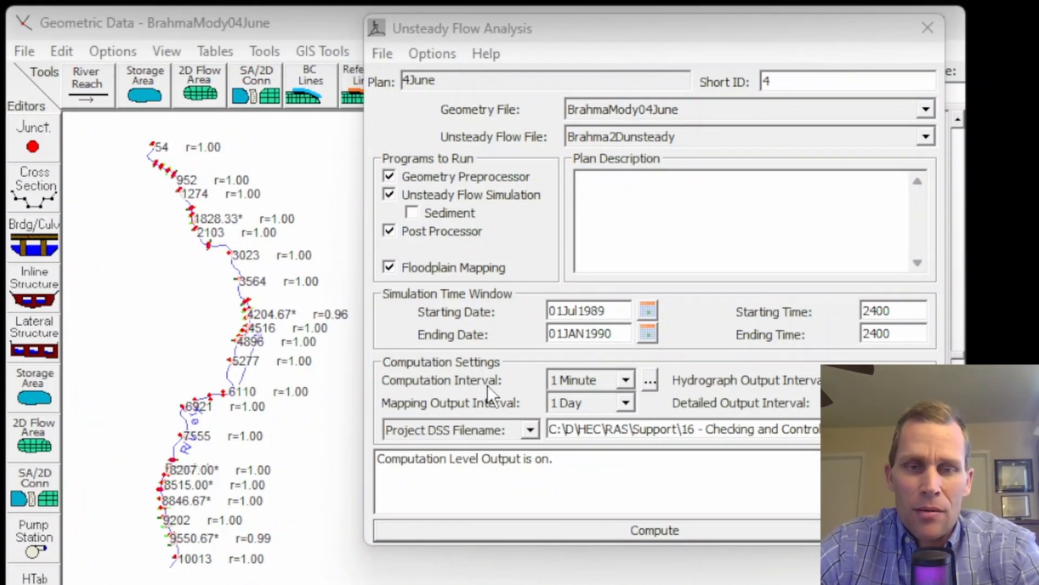
- Open the computation options and tolerances and switch advanced time step control to adjust the time step based on Courant
click(443, 55)
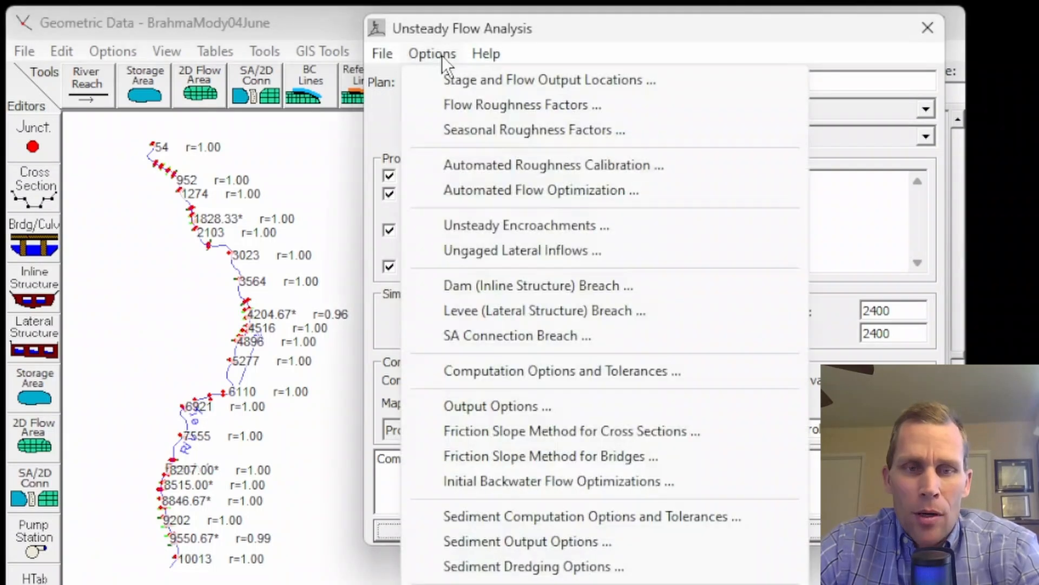
click(504, 372)
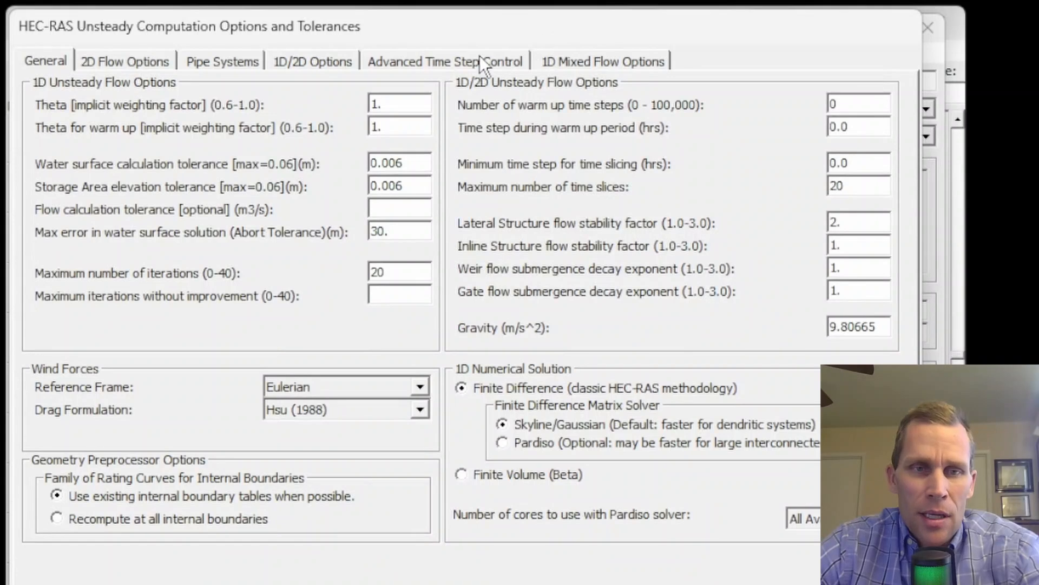
click(437, 66)
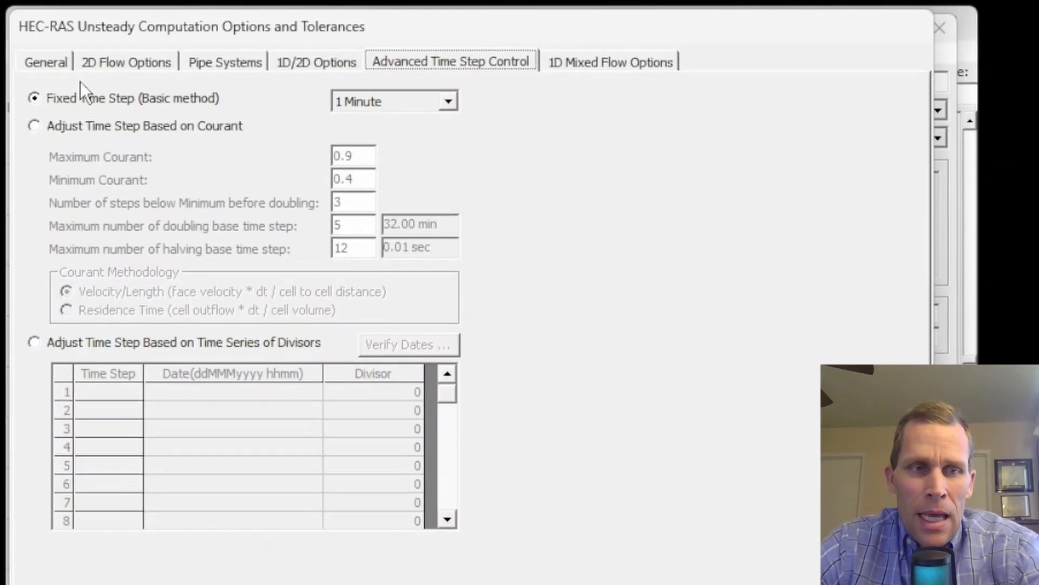
click(34, 97)
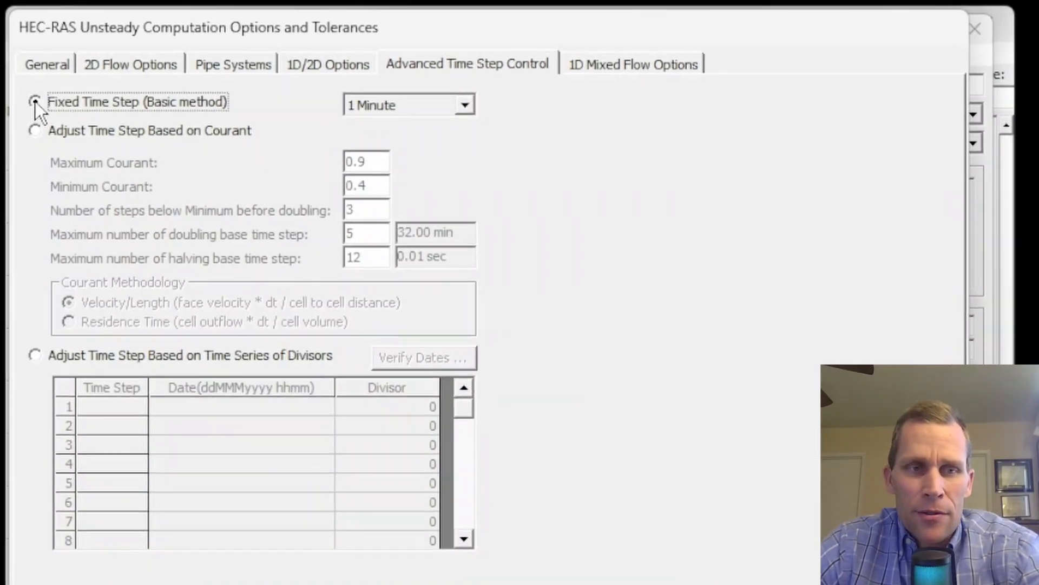
click(37, 132)
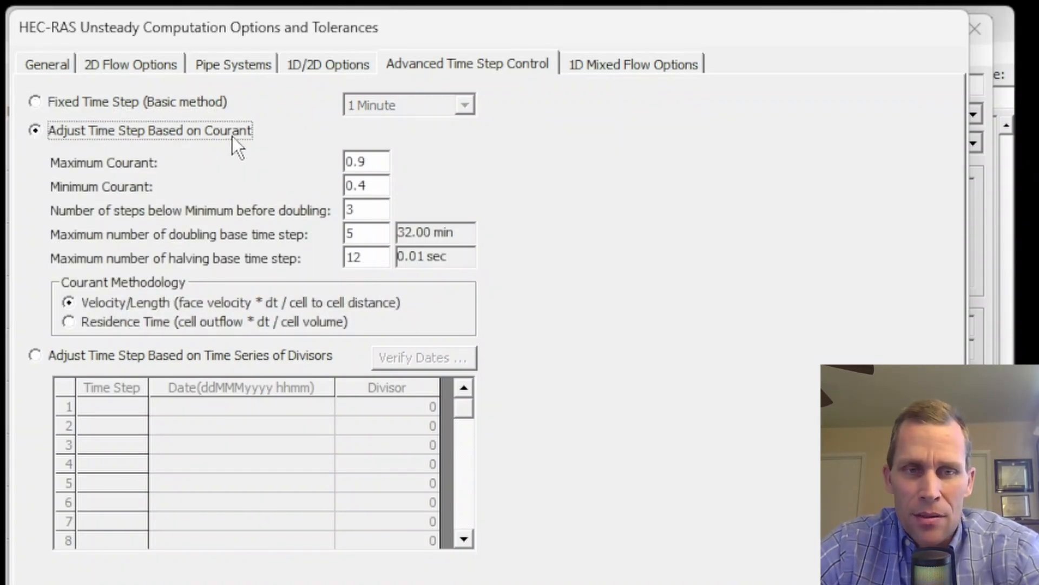
- Review the maximum and minimum Courant and the doubling and halving limits in the Courant time step settings
drag(385, 163, 324, 164)
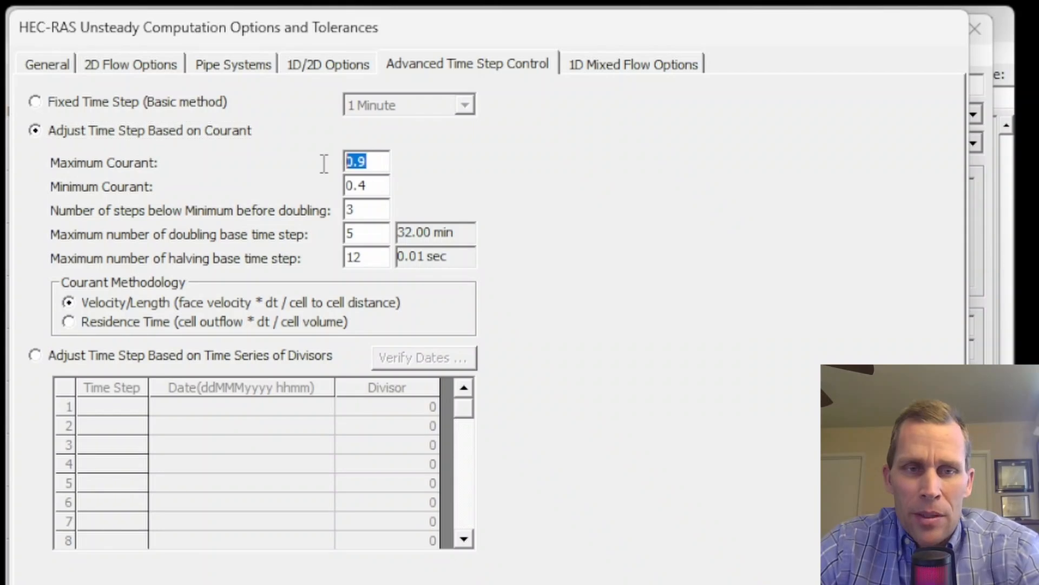
drag(378, 186, 327, 234)
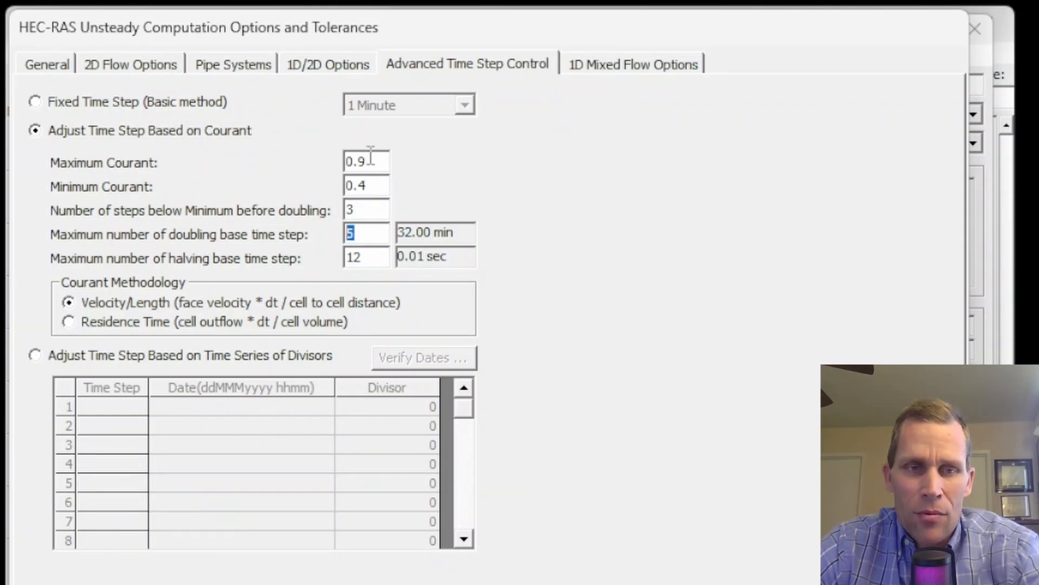
mouse_move(373, 161)
mouse_down()
mouse_move(331, 158)
mouse_move(355, 157)
mouse_up()
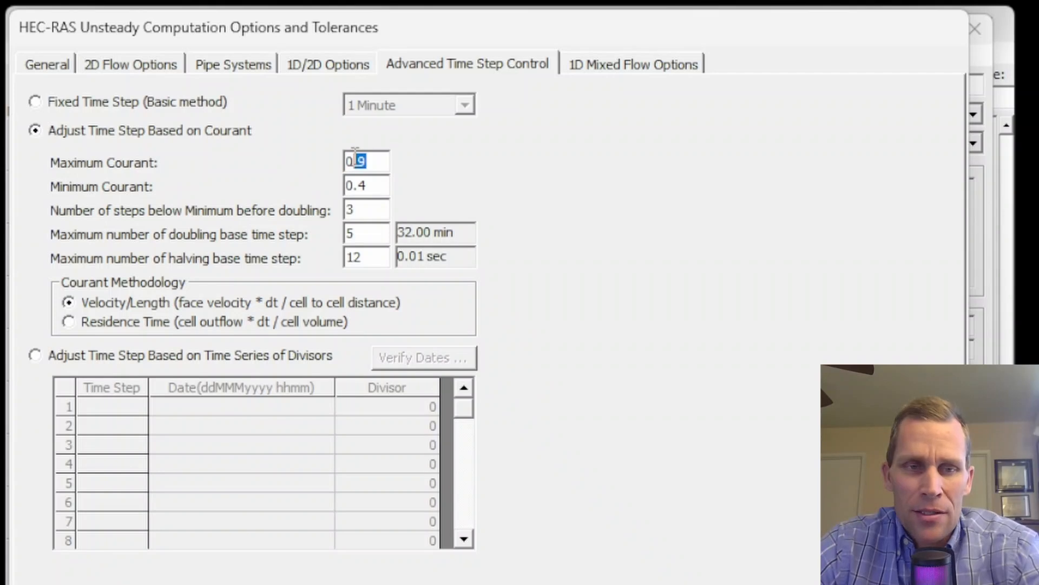
mouse_move(367, 175)
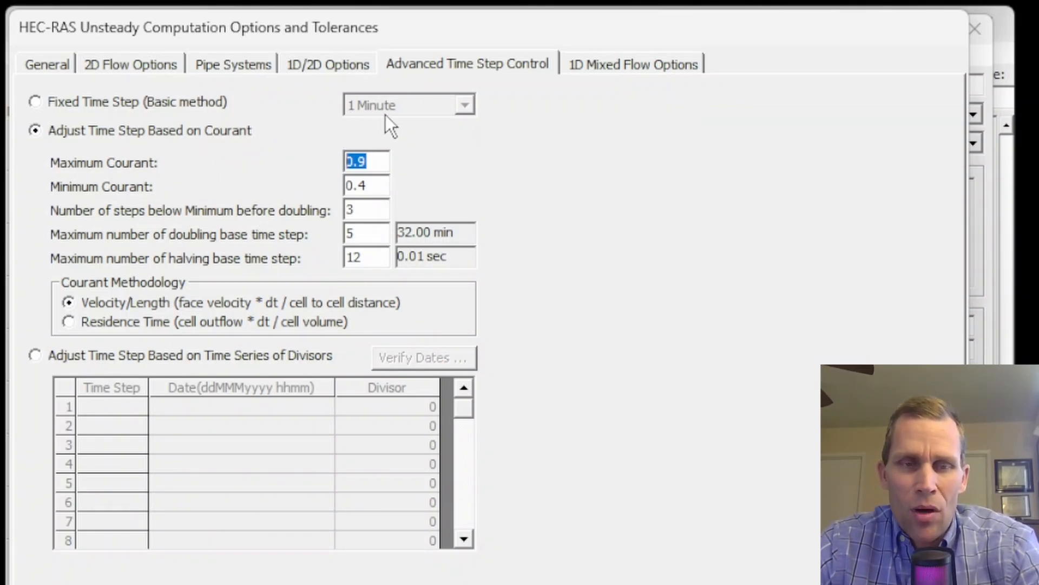
click(360, 232)
click(369, 257)
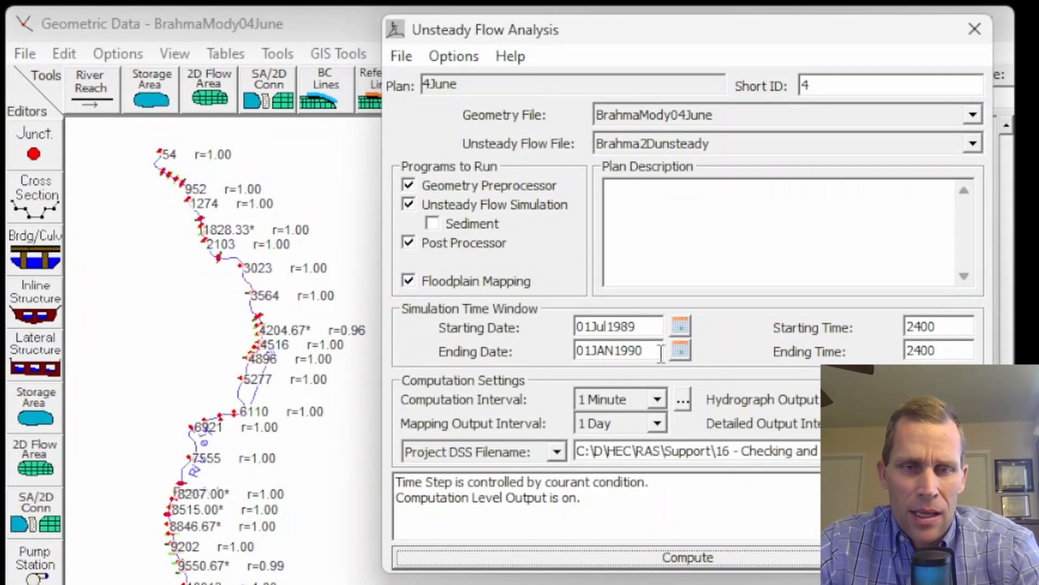
- Set the computation interval to 10 Minute and save the plan
click(657, 404)
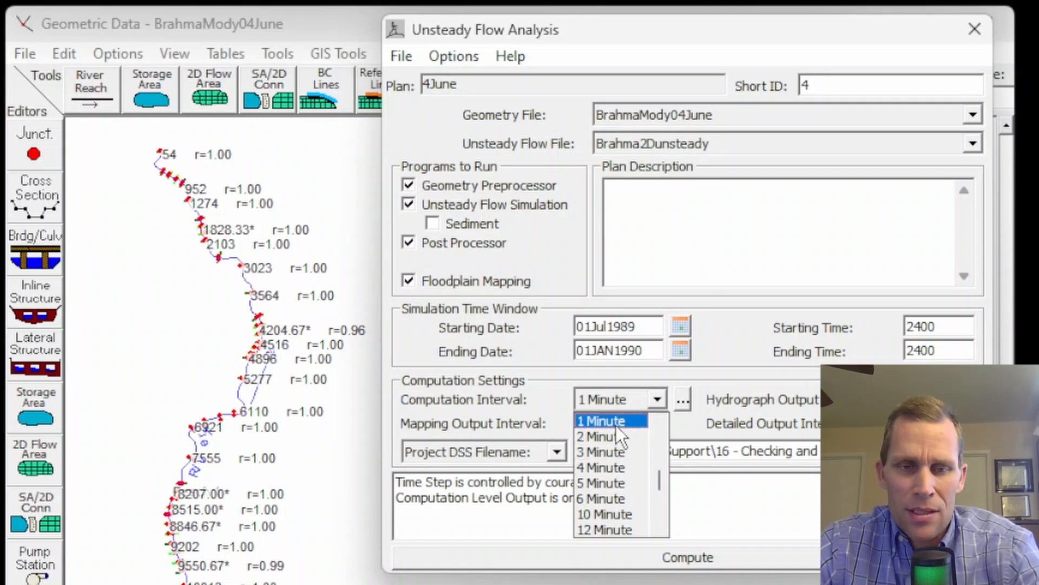
click(623, 514)
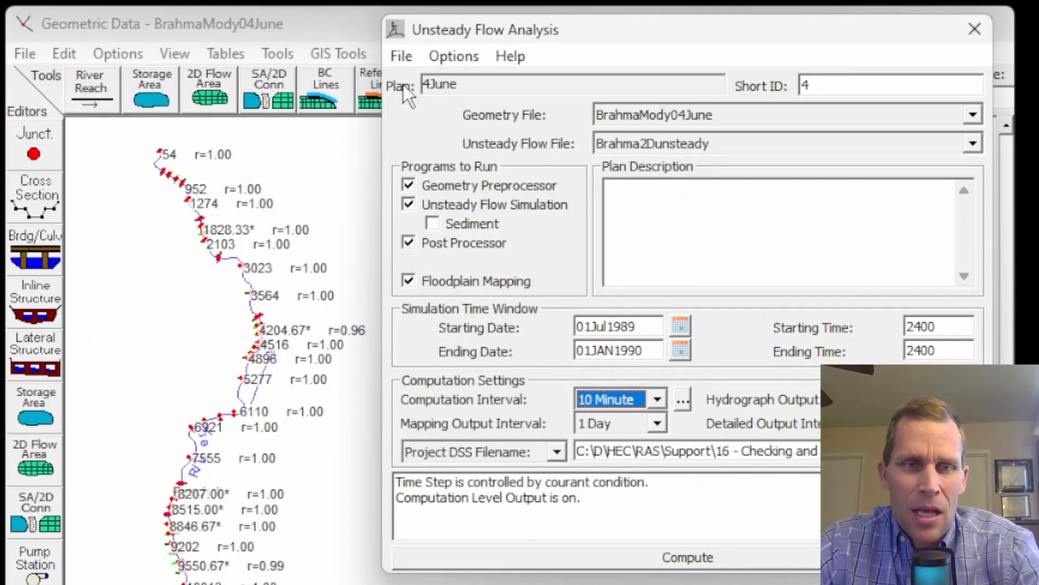
click(400, 58)
click(440, 137)
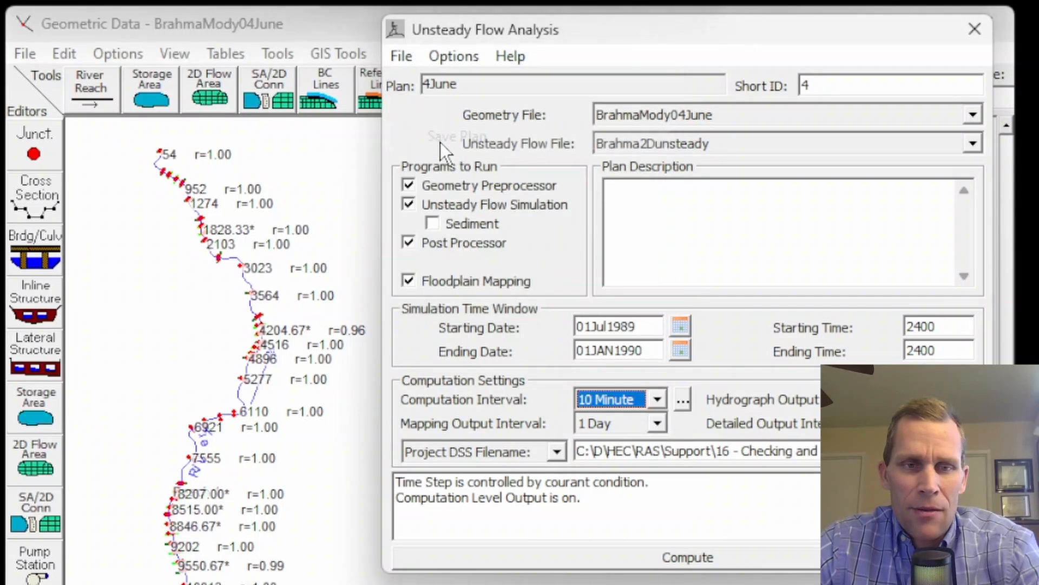
- Run the unsteady flow computation and close the computation window when it finishes
click(686, 558)
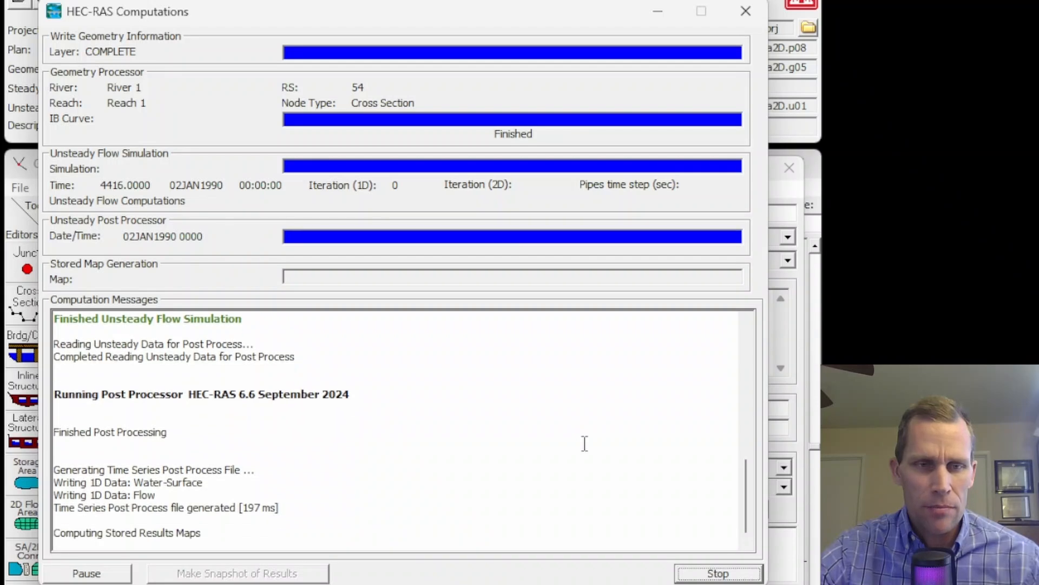
drag(334, 484, 369, 484)
key(alt+Tab)
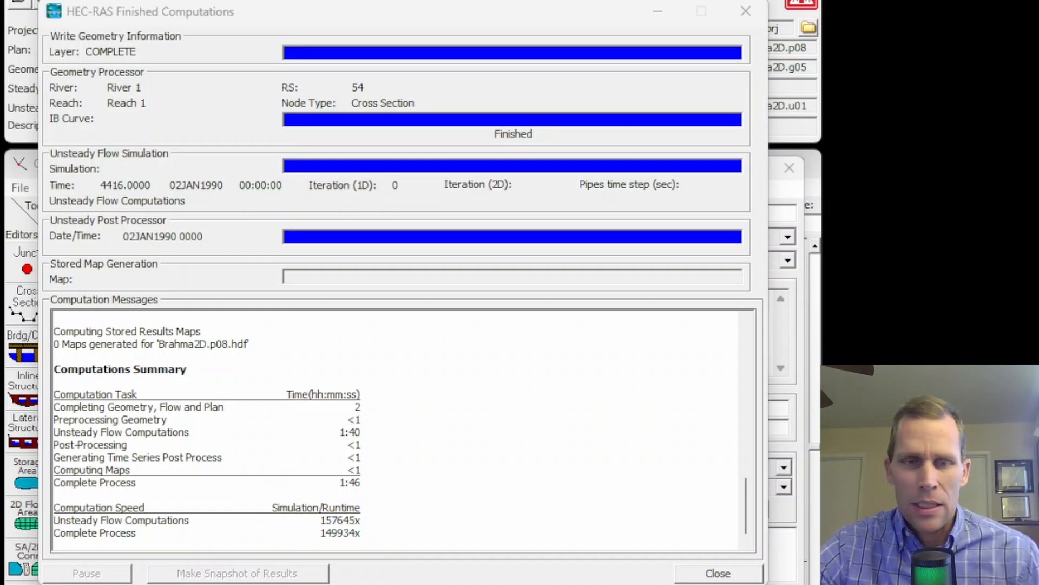
click(747, 12)
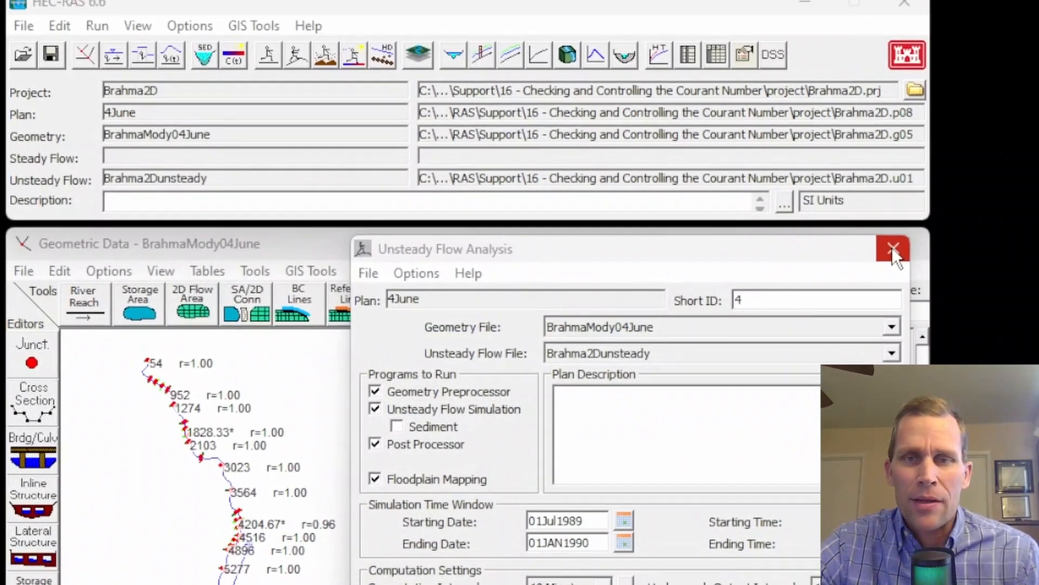
- Open the unsteady flow spatial plot and step and animate through the water surface profile over time
click(891, 246)
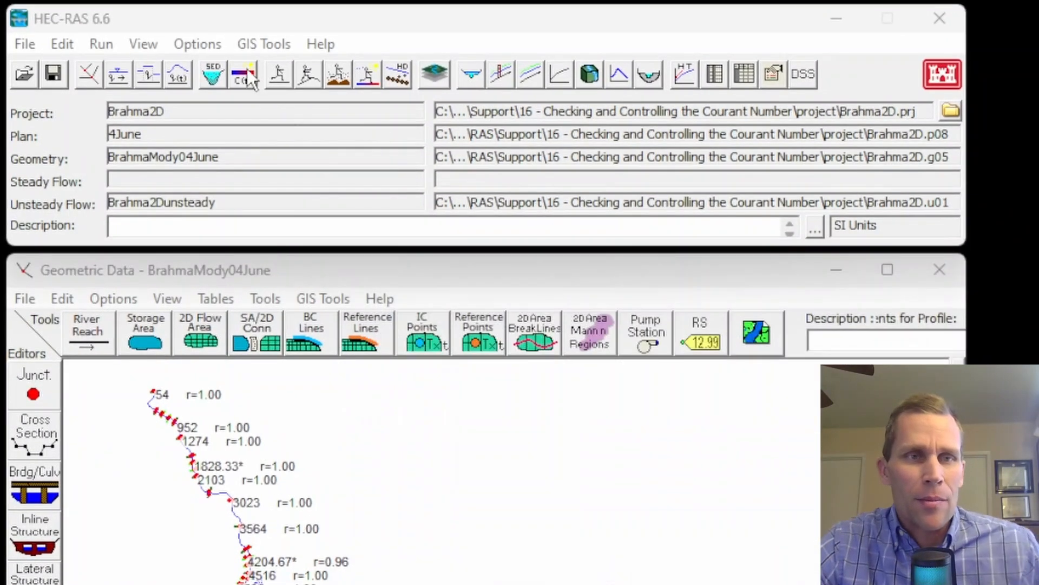
click(141, 46)
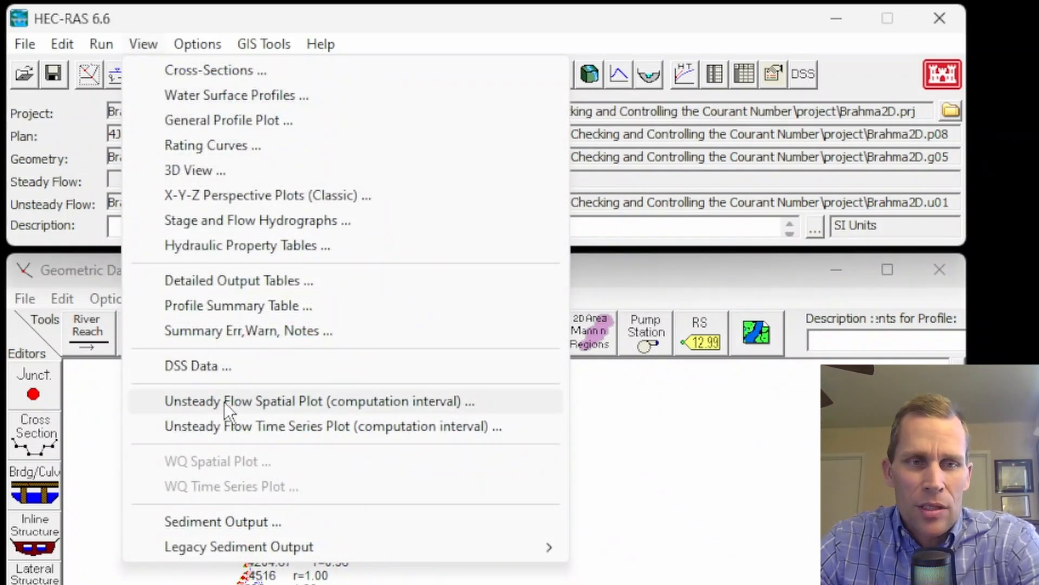
click(282, 401)
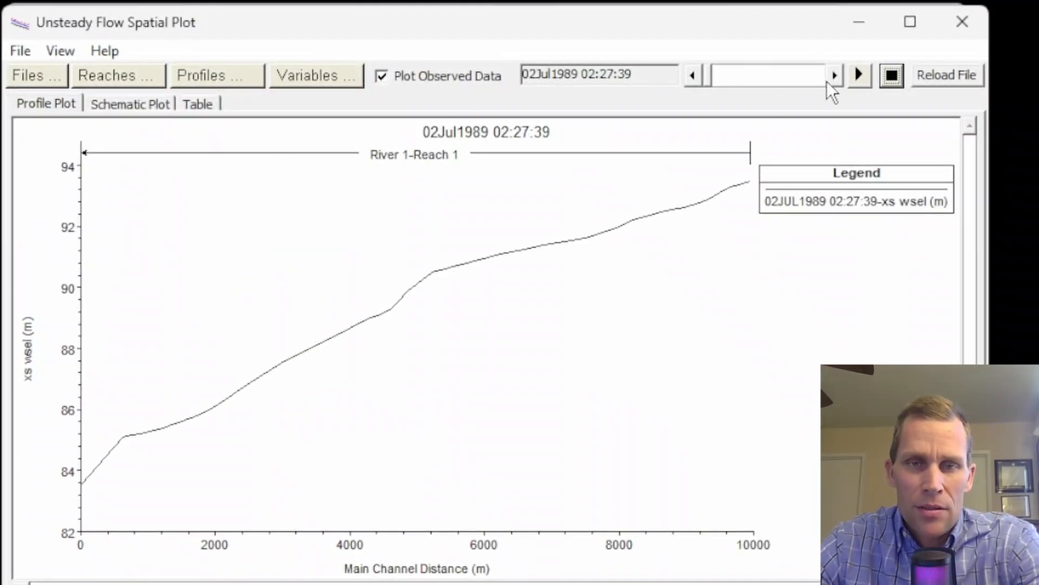
click(833, 81)
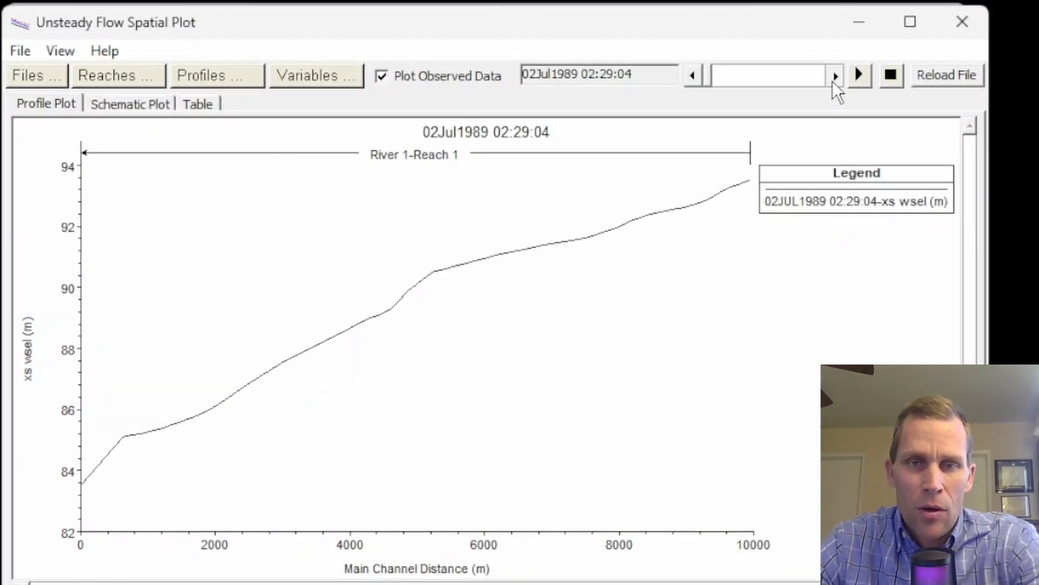
click(857, 75)
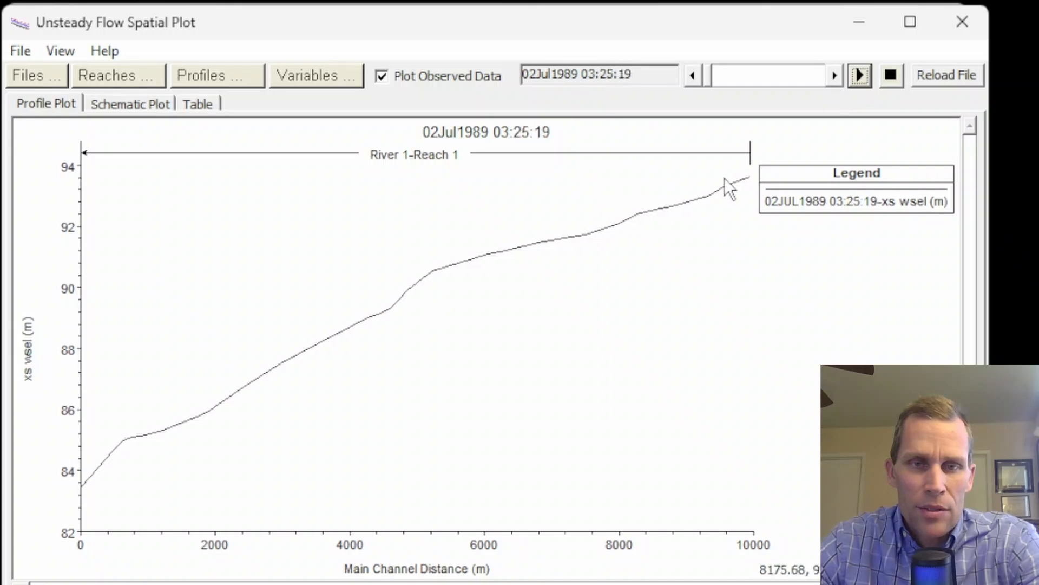
click(891, 76)
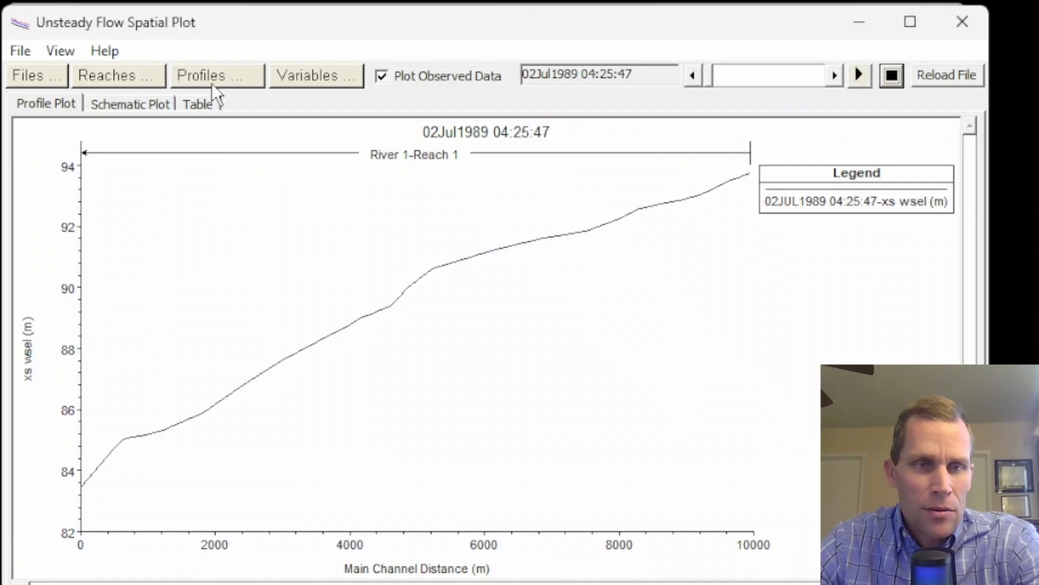
- Show courant channel and courant total in place of xs wsel in the spatial plot
click(312, 75)
click(280, 100)
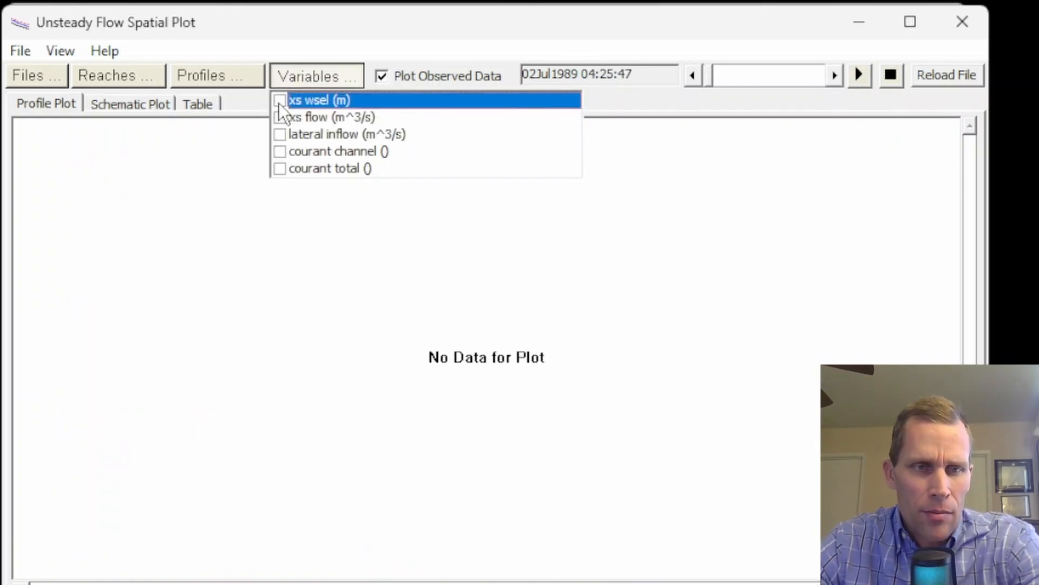
click(280, 151)
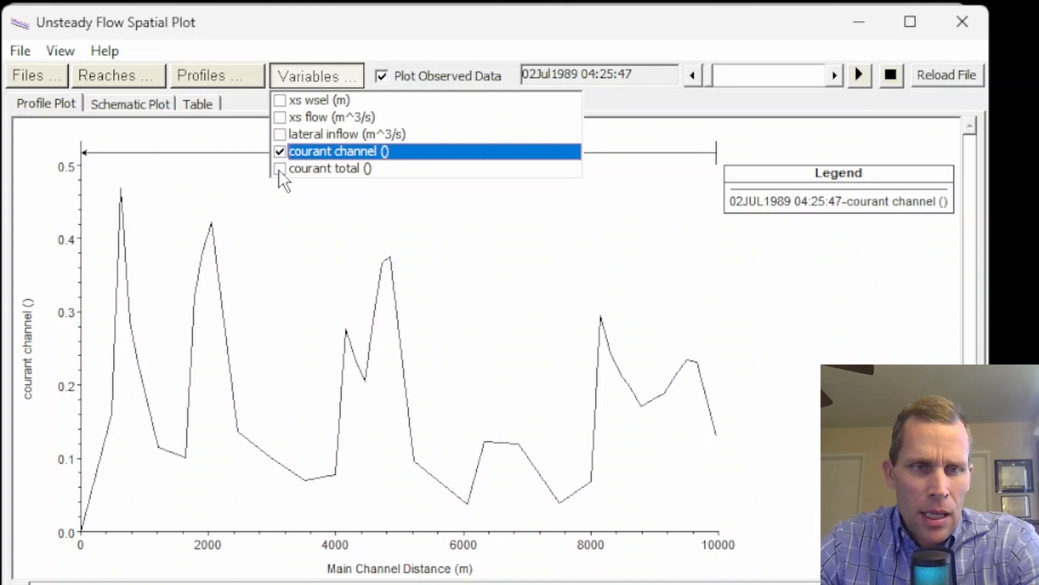
click(280, 169)
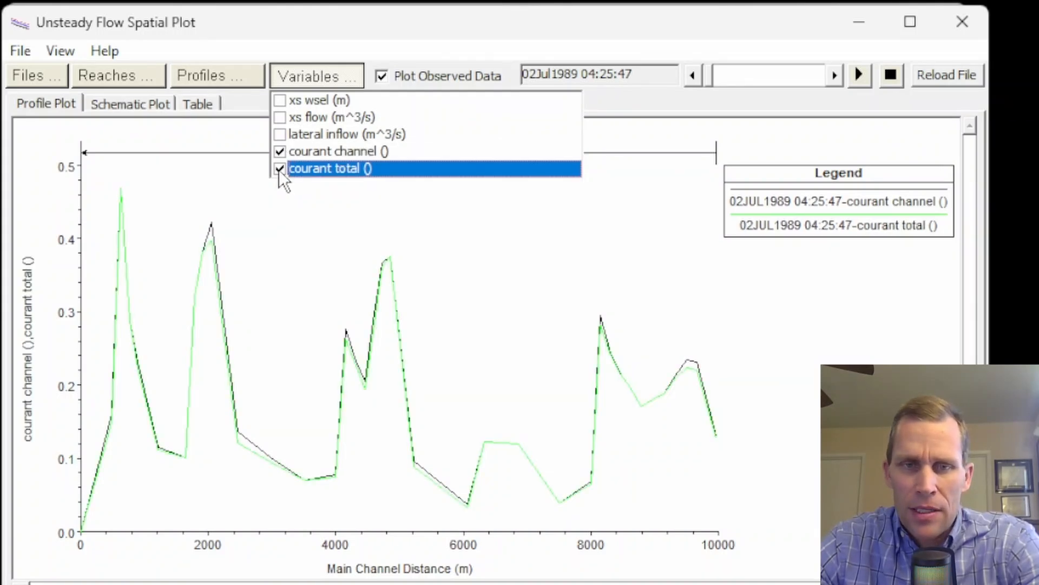
click(316, 70)
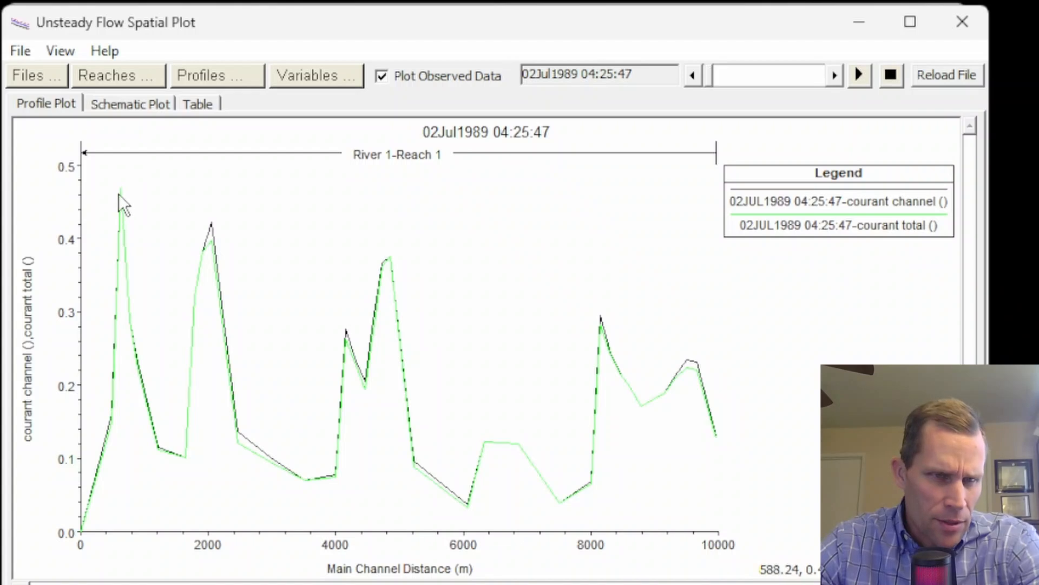
- Animate and scrub through the time steps to examine the Courant numbers along the reach
click(863, 75)
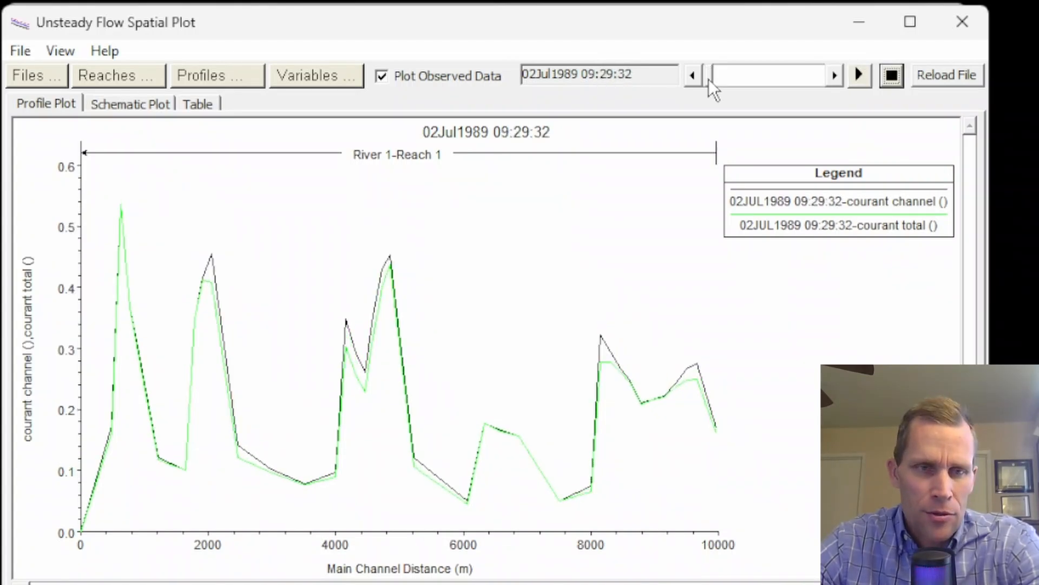
drag(709, 79, 719, 82)
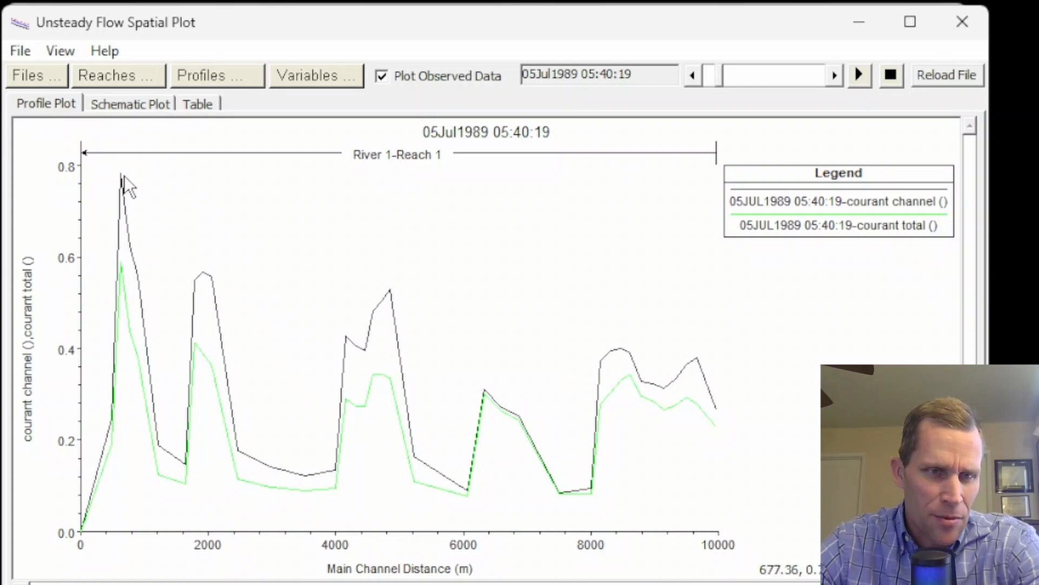
drag(719, 78, 814, 74)
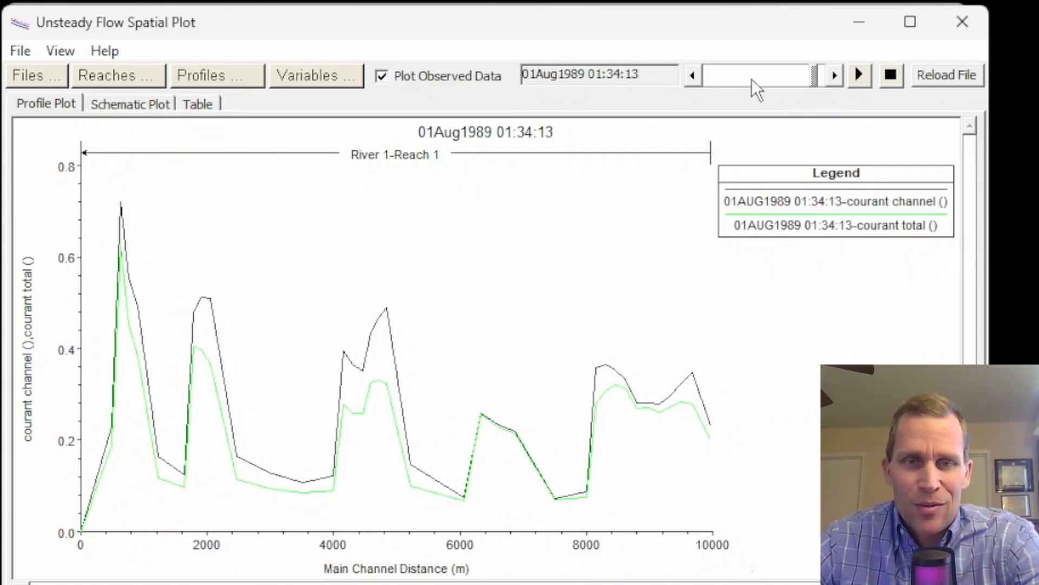
- Switch to the results.xlsx spreadsheet and review each trial's computation interval, runtime and max Courant number
drag(1038, 304, 327, 25)
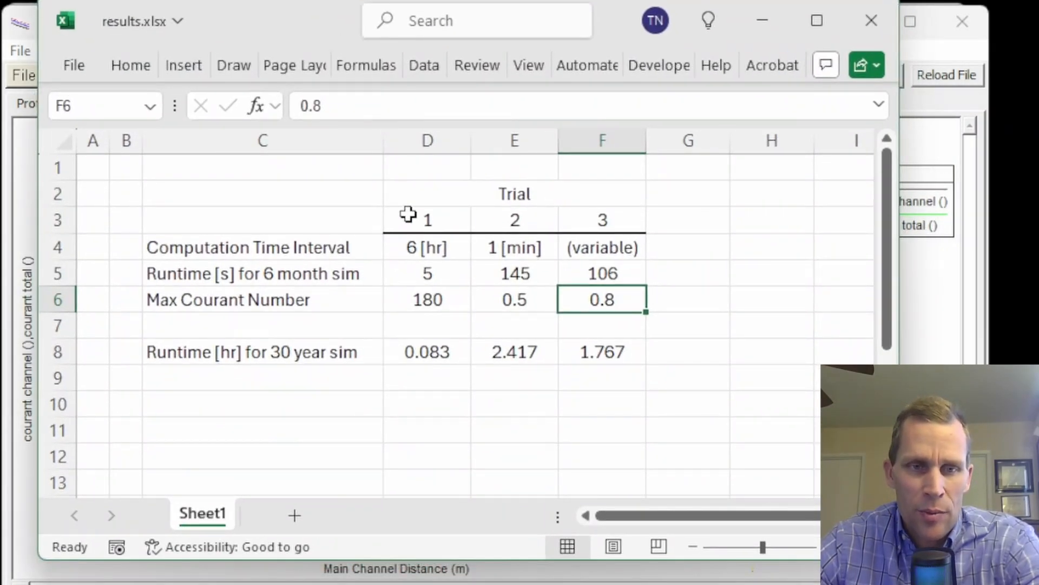
drag(409, 214, 602, 222)
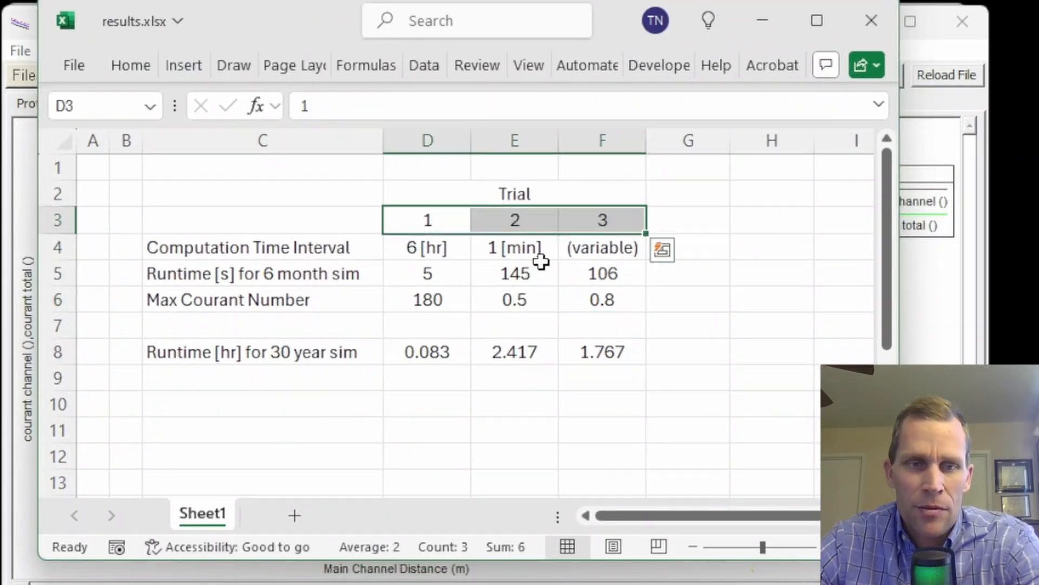
click(406, 247)
click(241, 246)
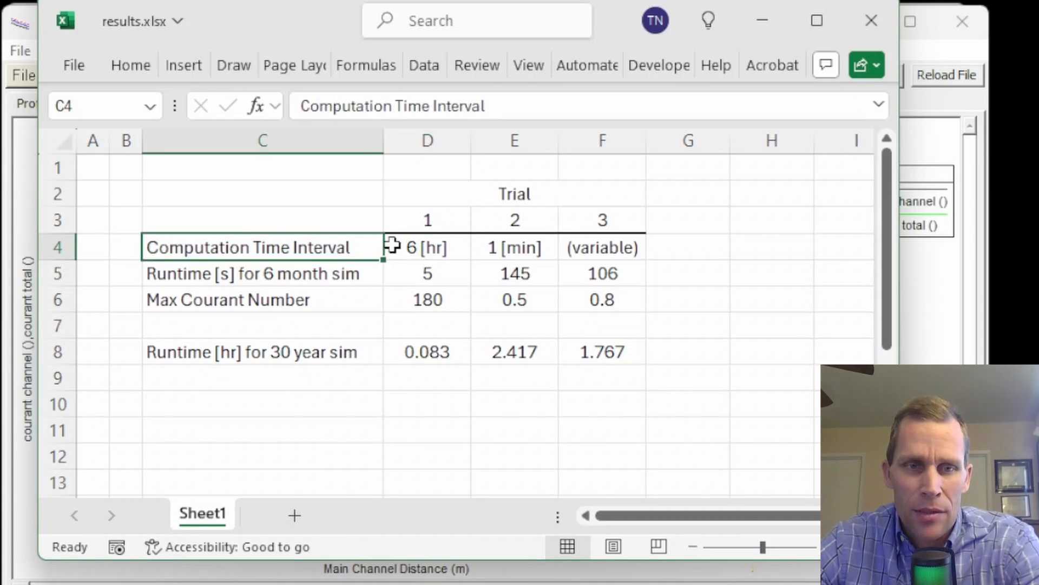
click(395, 245)
click(412, 277)
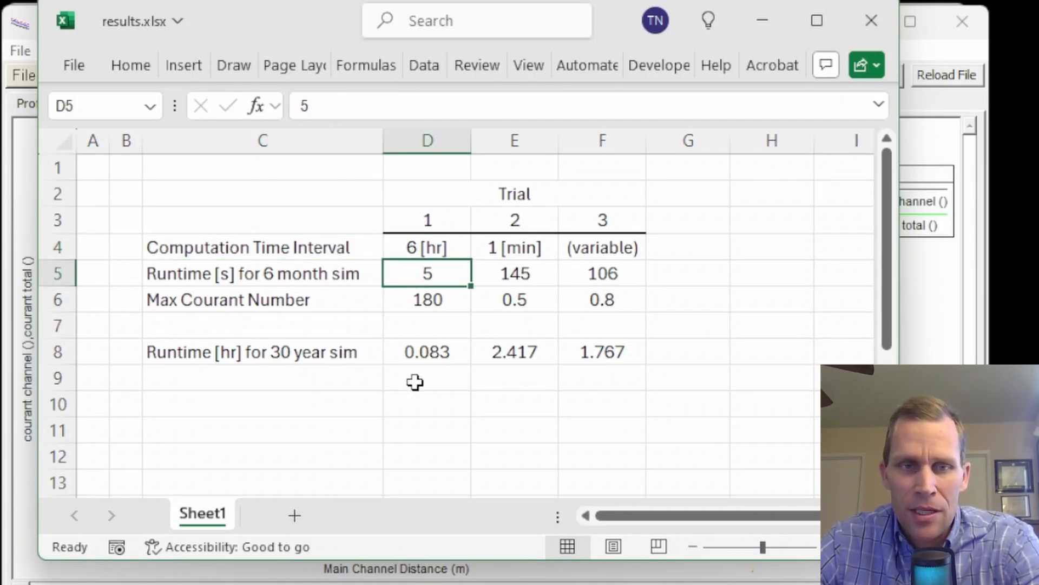
click(411, 307)
click(259, 303)
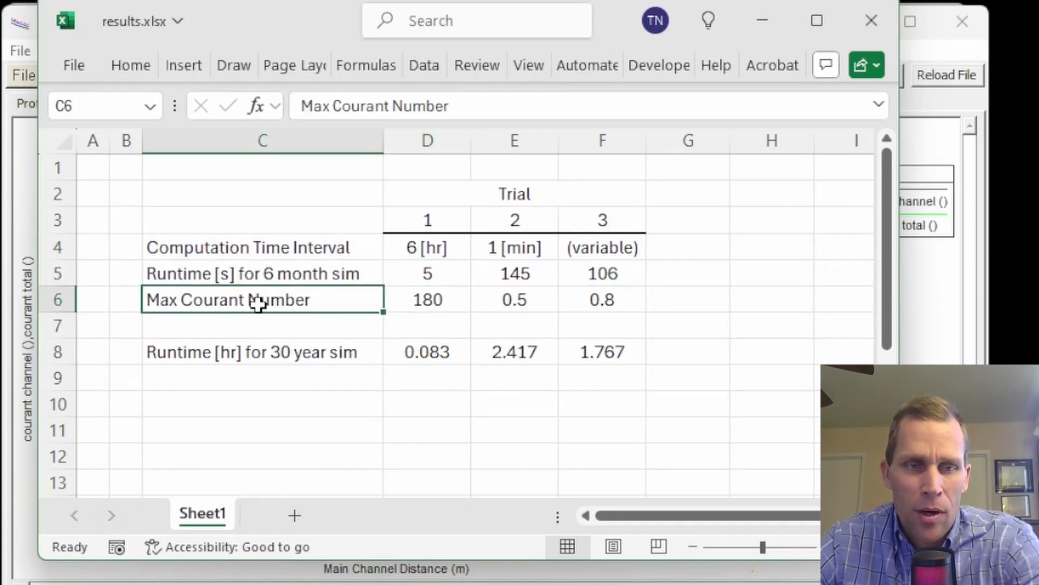
click(425, 303)
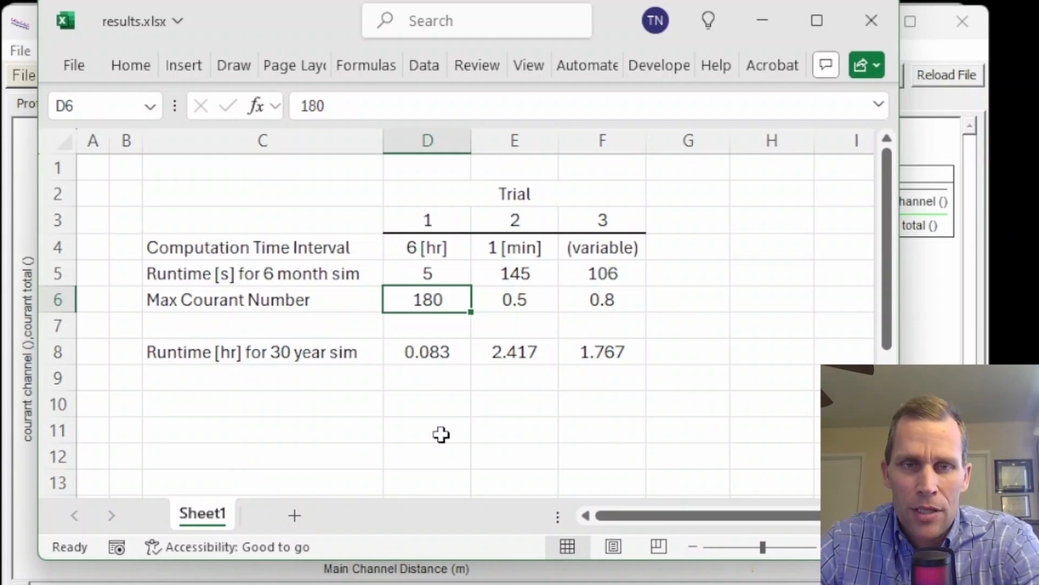
- Examine the spreadsheet's computation intervals, 6-month runtimes, max Courant numbers and 30-year runtime formulas for the three trials
click(495, 249)
click(256, 250)
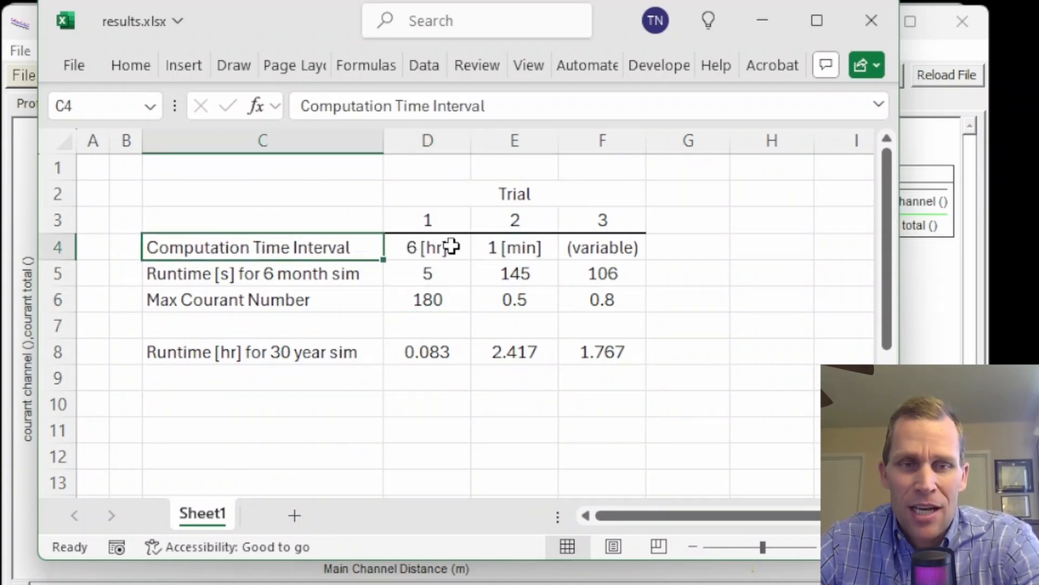
click(493, 249)
click(517, 276)
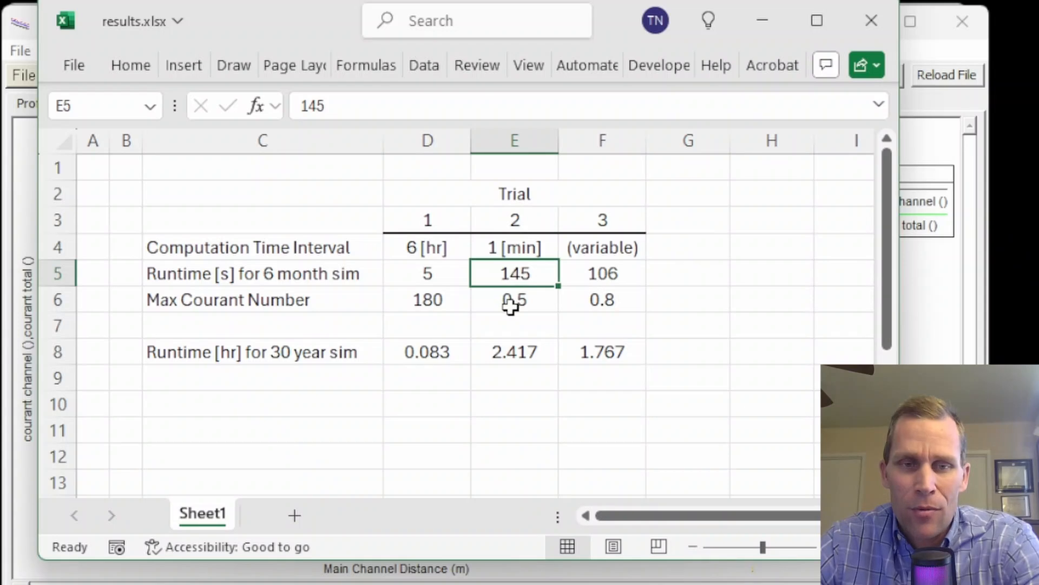
click(511, 303)
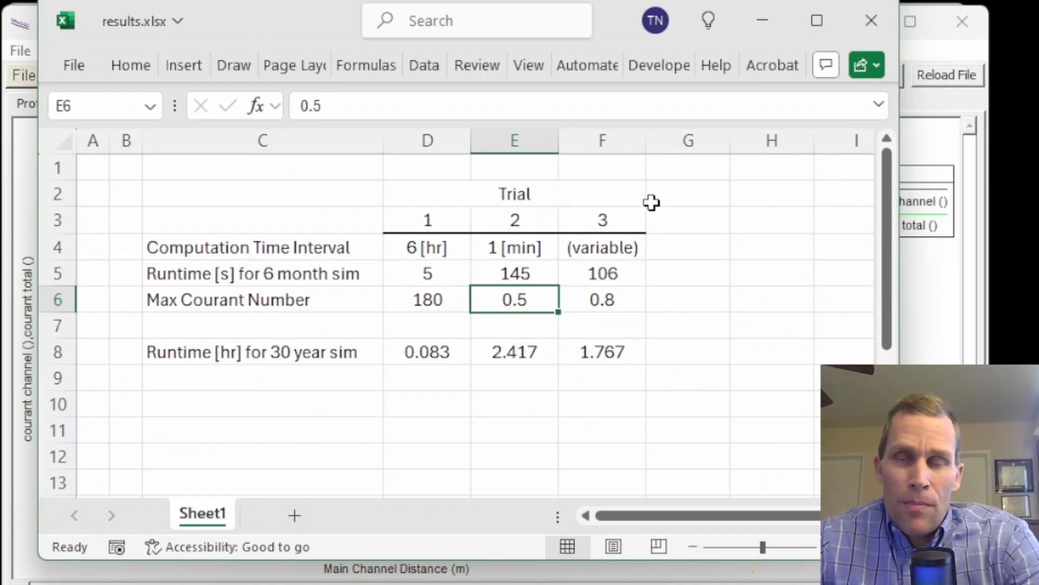
click(605, 299)
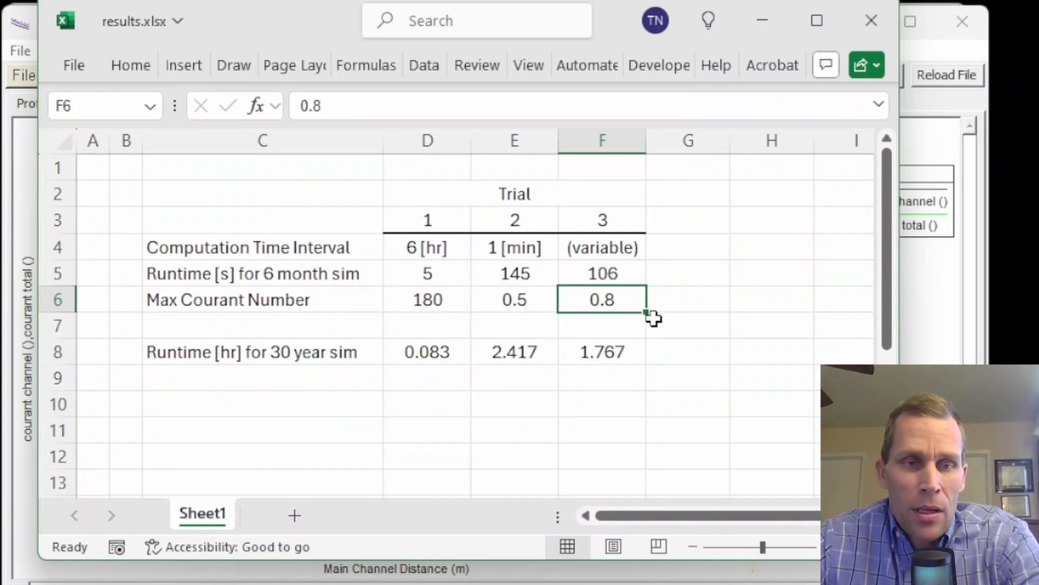
key(Up)
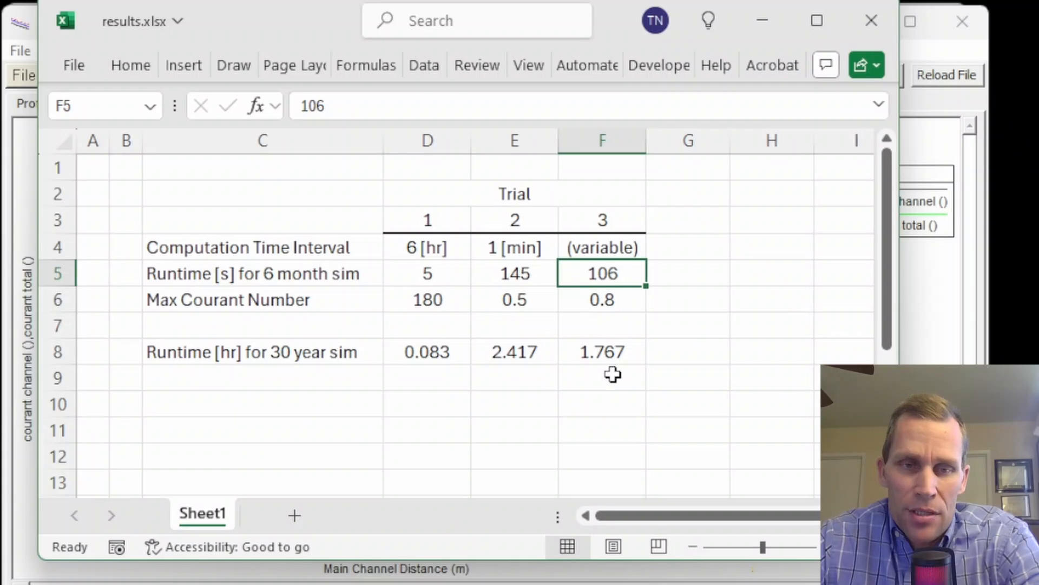
drag(515, 273, 607, 279)
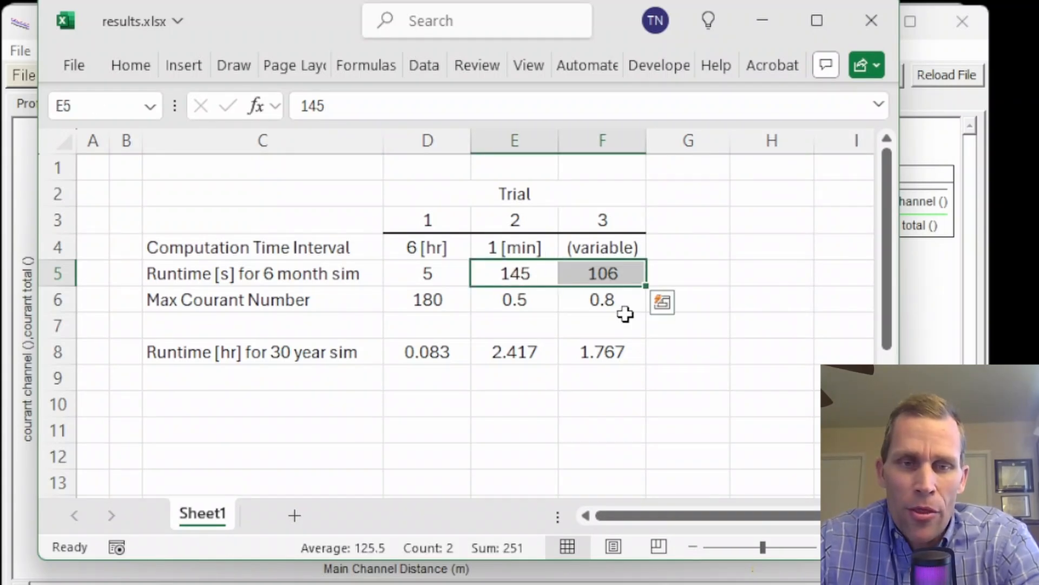
click(269, 271)
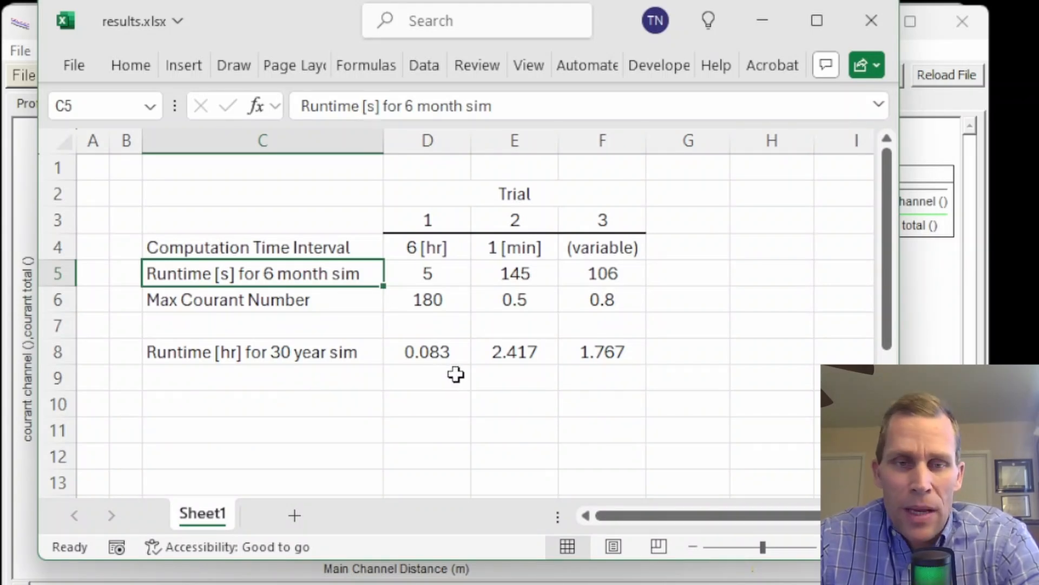
click(287, 352)
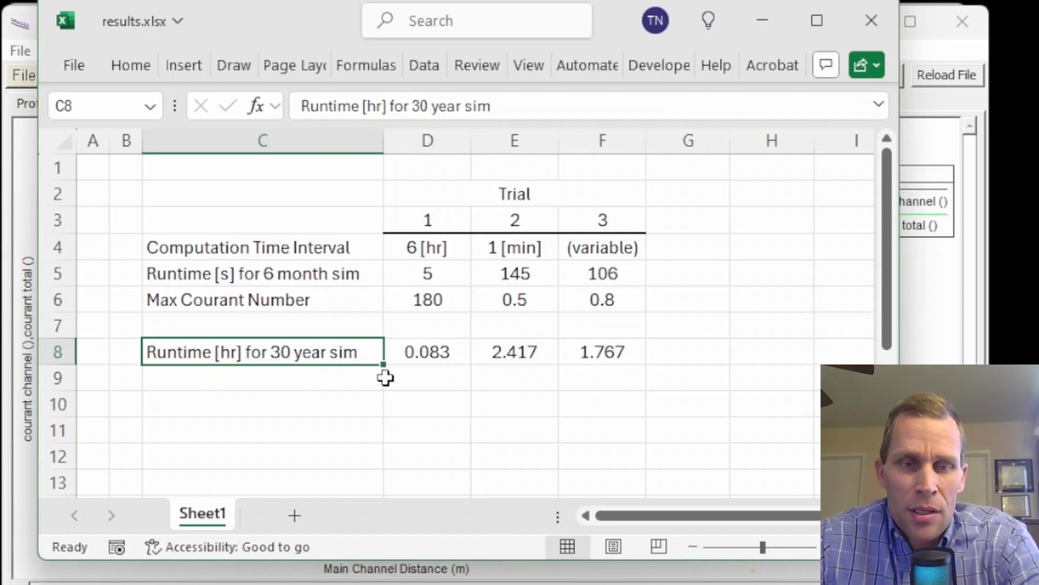
drag(512, 353, 604, 354)
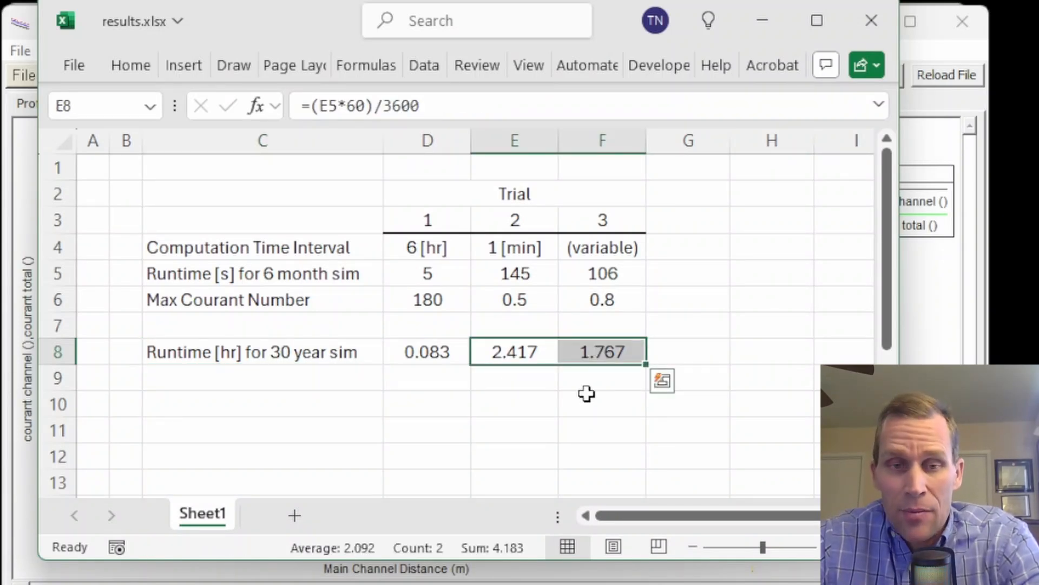
drag(599, 241, 614, 295)
click(666, 297)
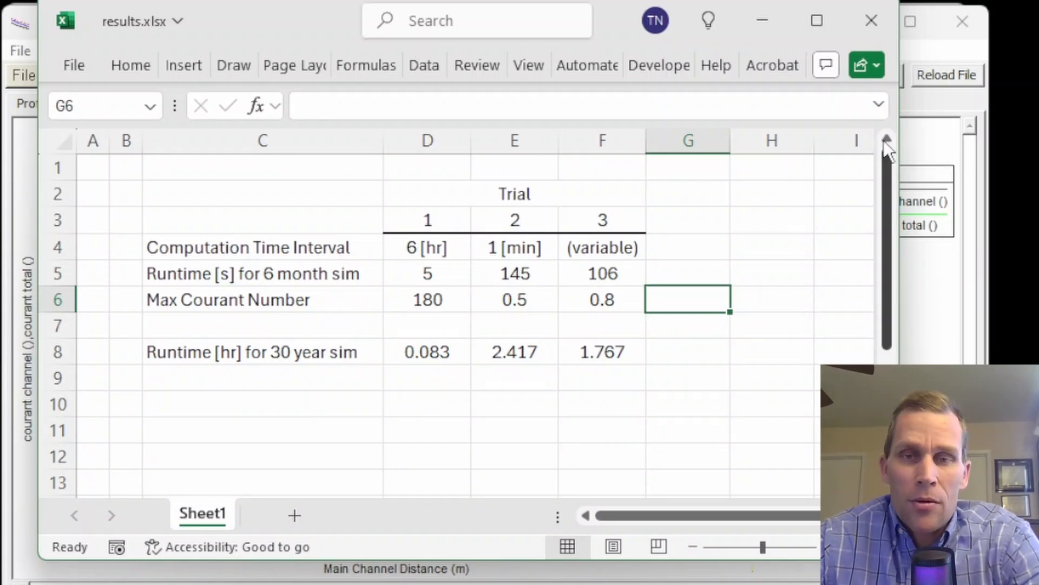
- Minimize the spreadsheet and spatial plot, return to the Unsteady Flow Analysis window and open the computation interval for editing
click(775, 27)
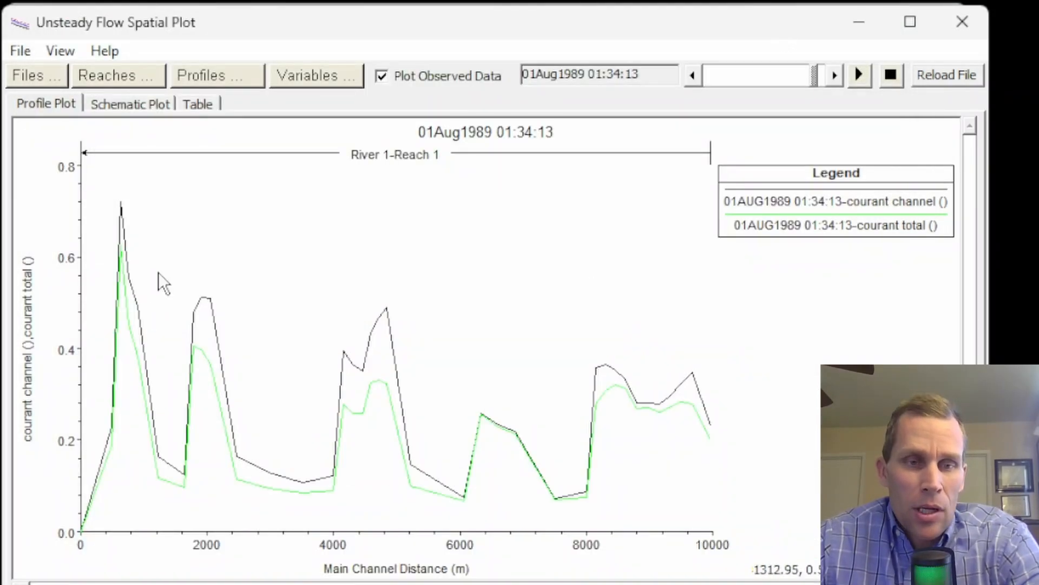
click(855, 29)
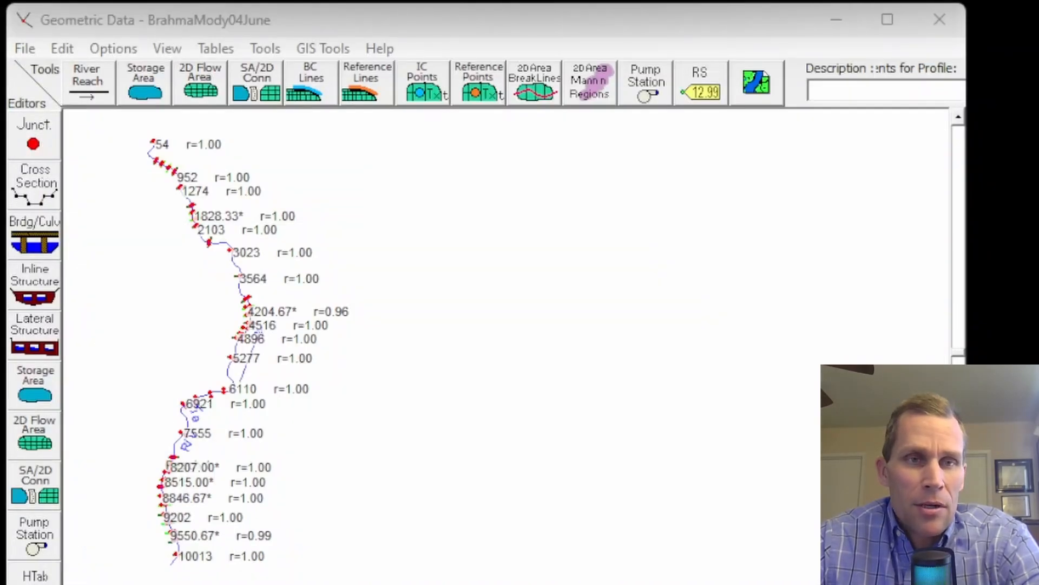
key(alt+Tab)
click(593, 377)
click(592, 376)
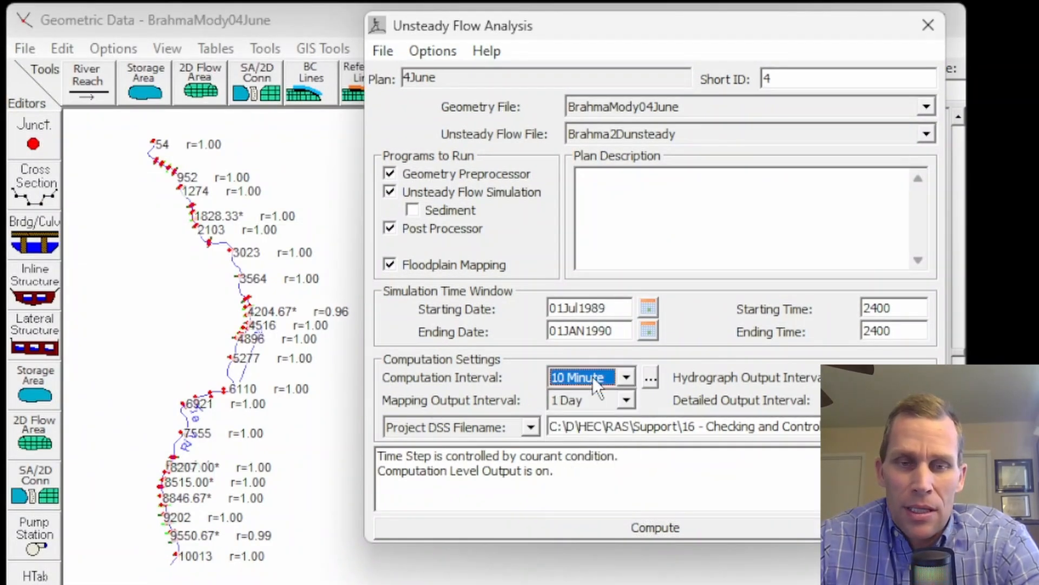